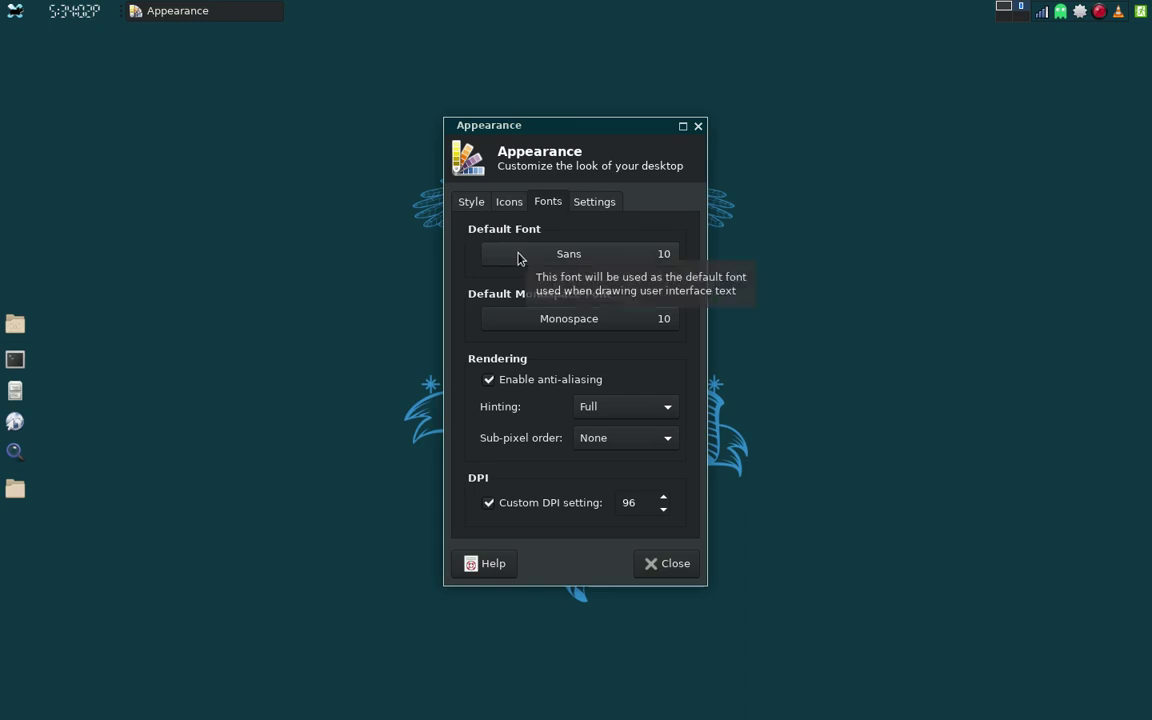
Review the Appearance toolbar, menu and event sound options, then close Appearance settings.
left_click(594, 205)
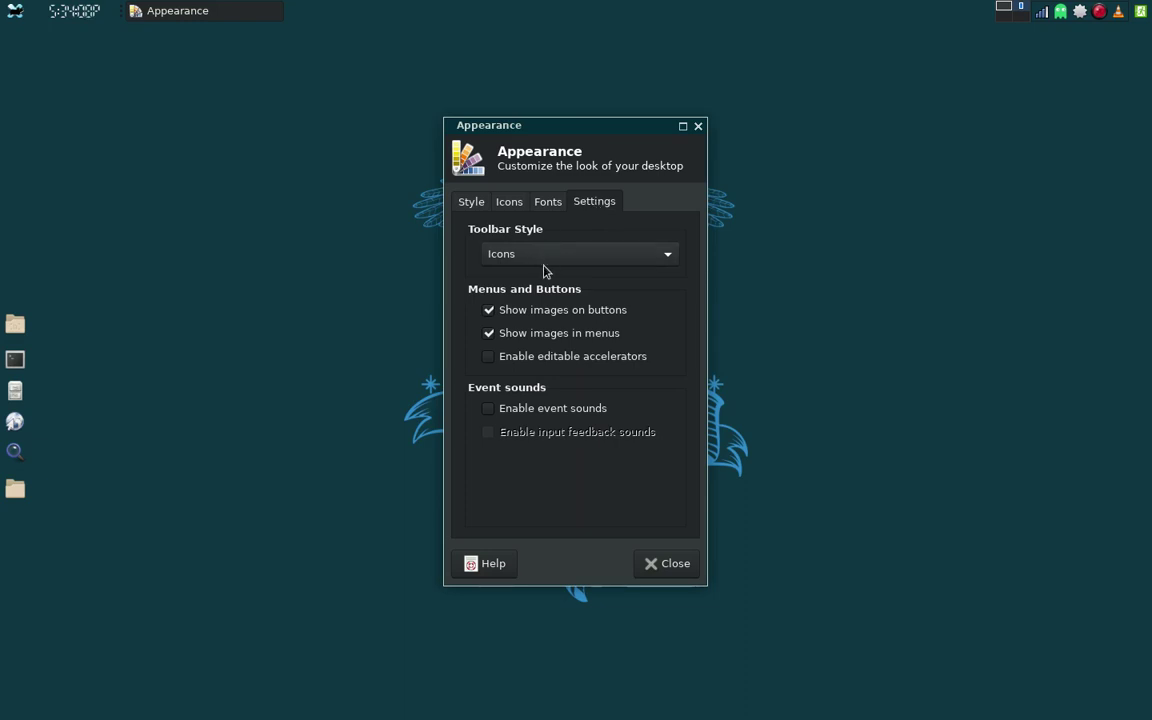
left_click(666, 564)
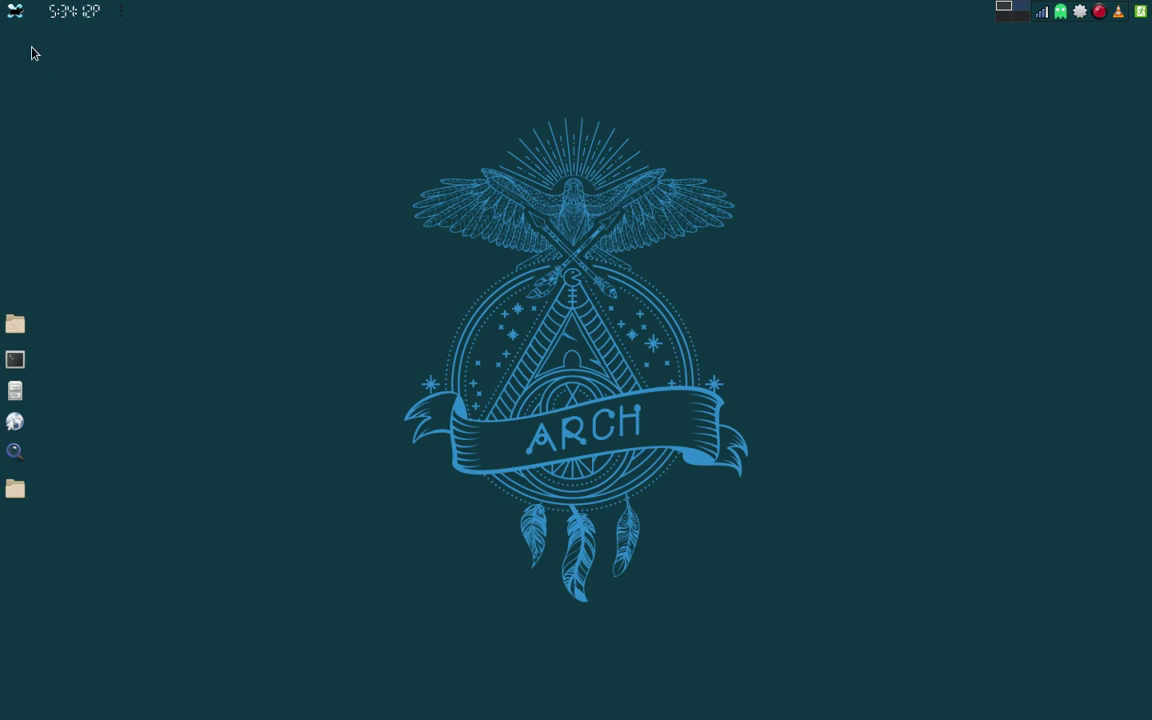
left_click(16, 16)
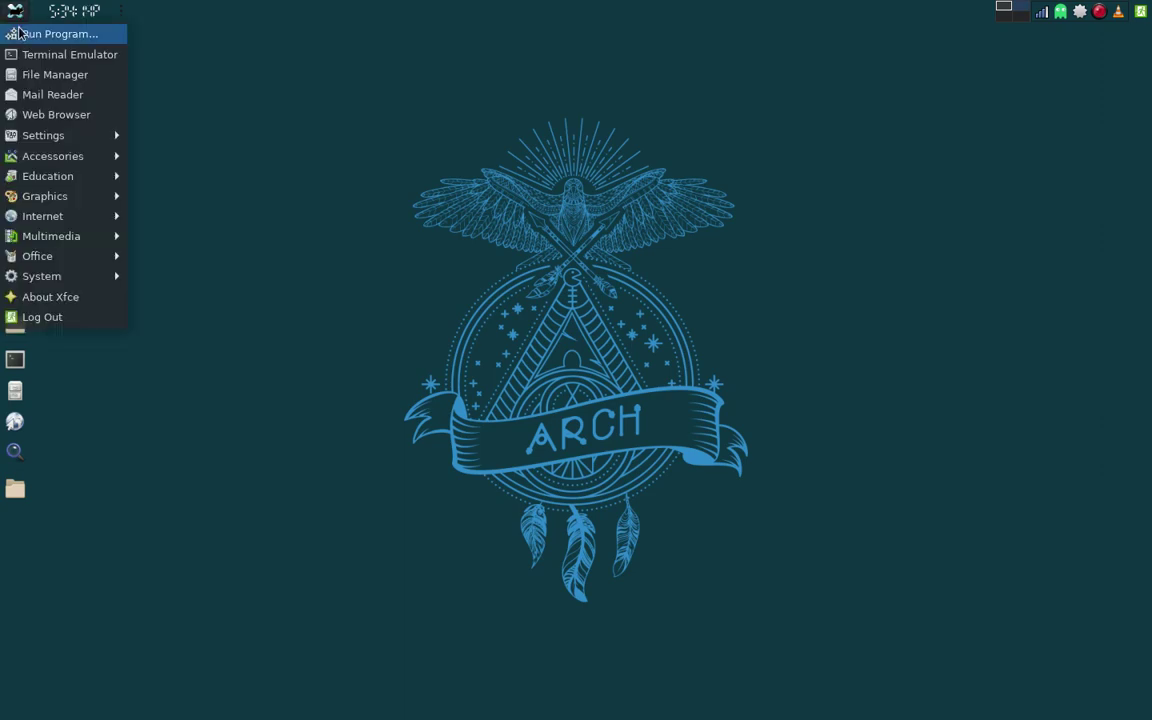
mouse_move(42, 137)
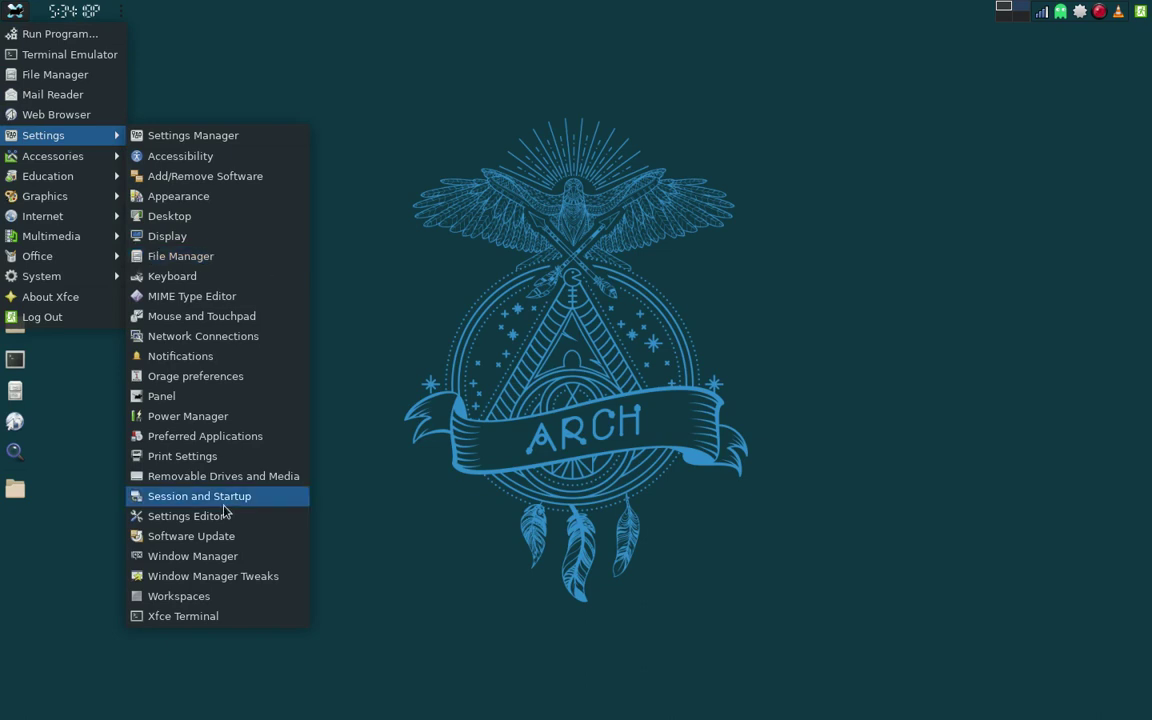
left_click(215, 557)
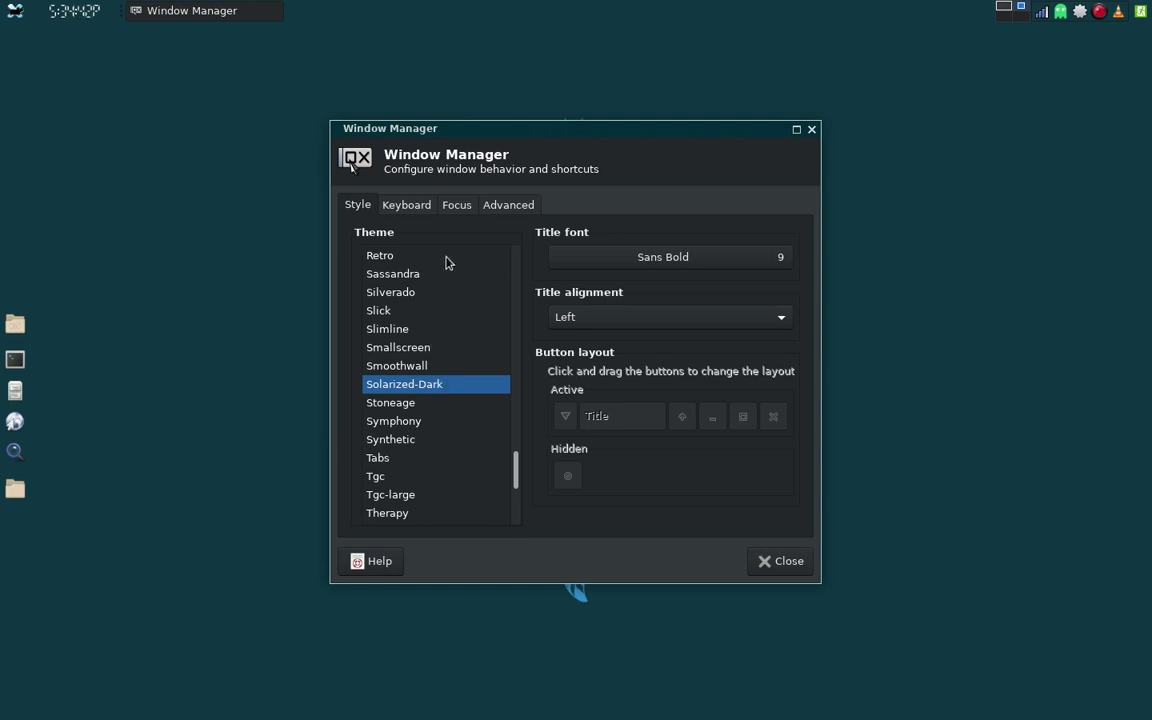
left_click(796, 572)
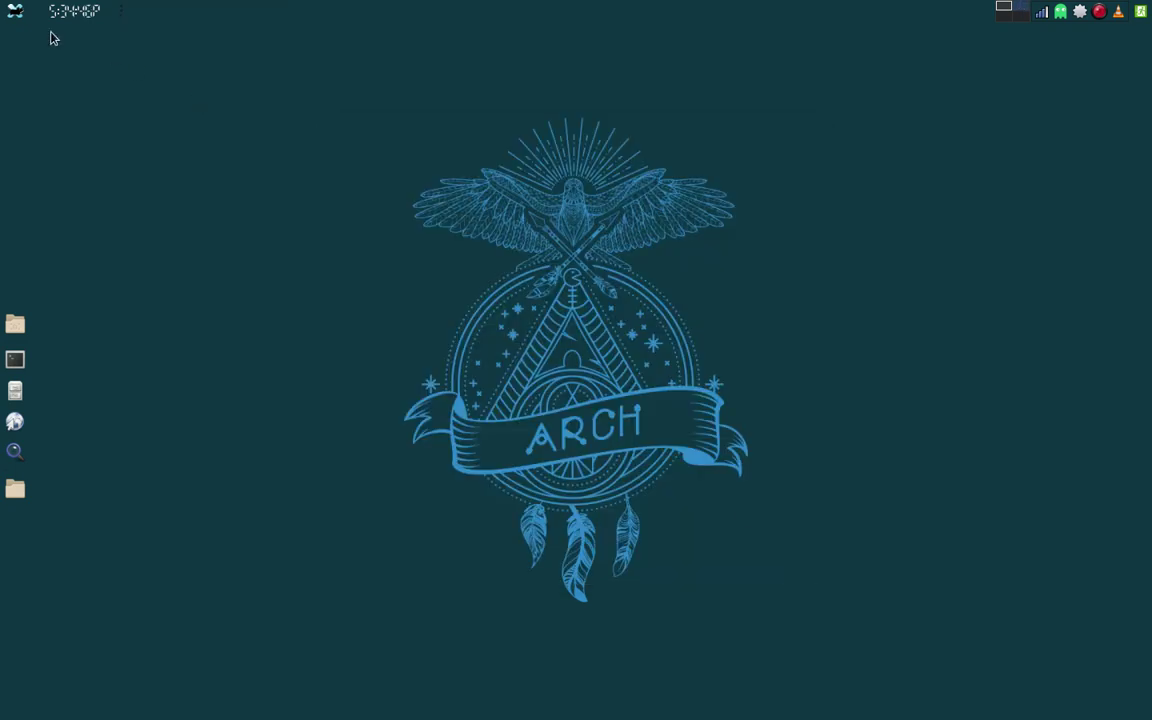
left_click(17, 14)
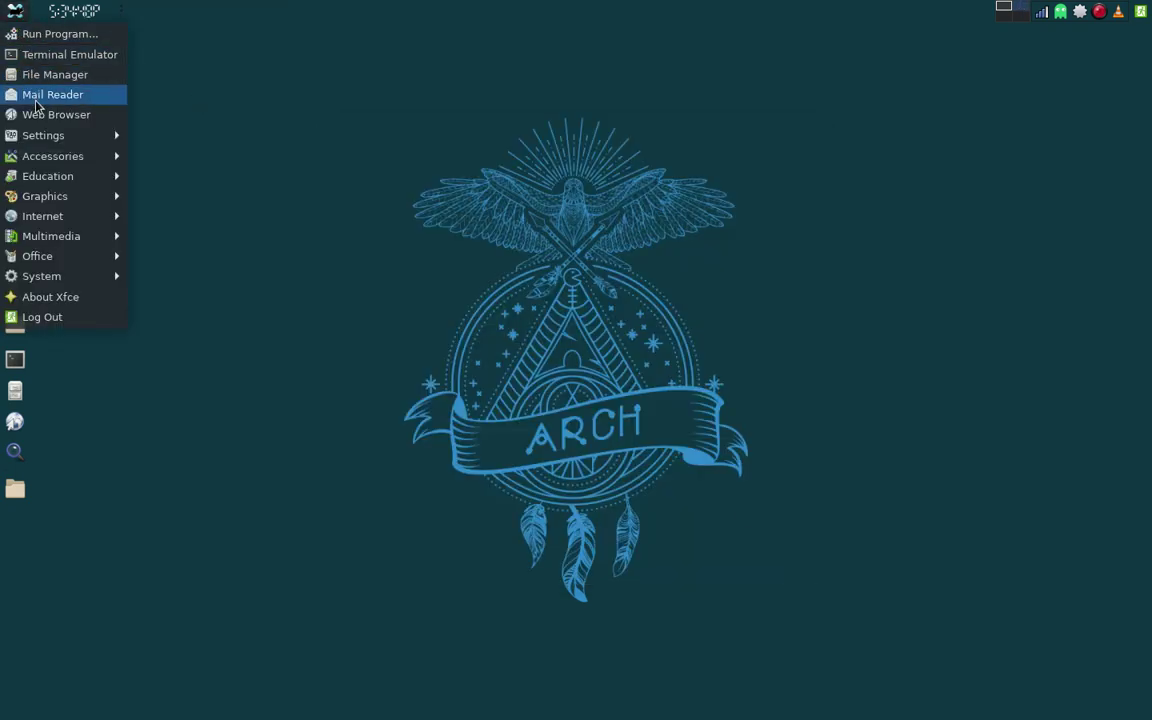
mouse_move(38, 141)
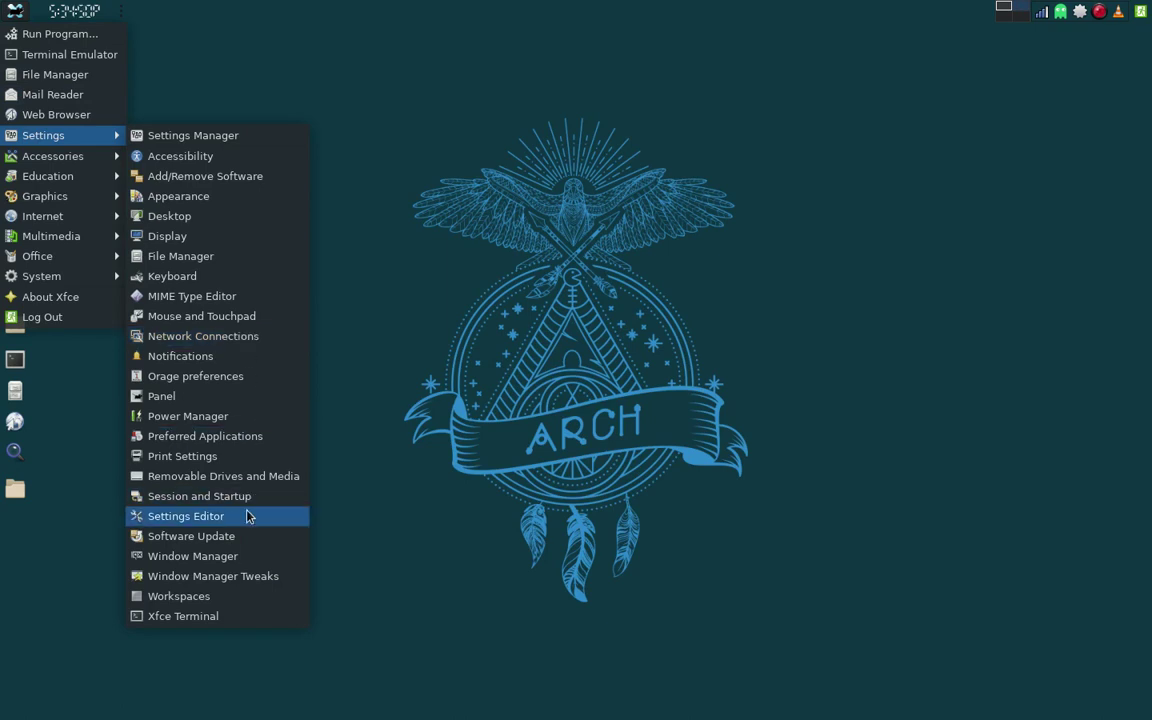
left_click(248, 578)
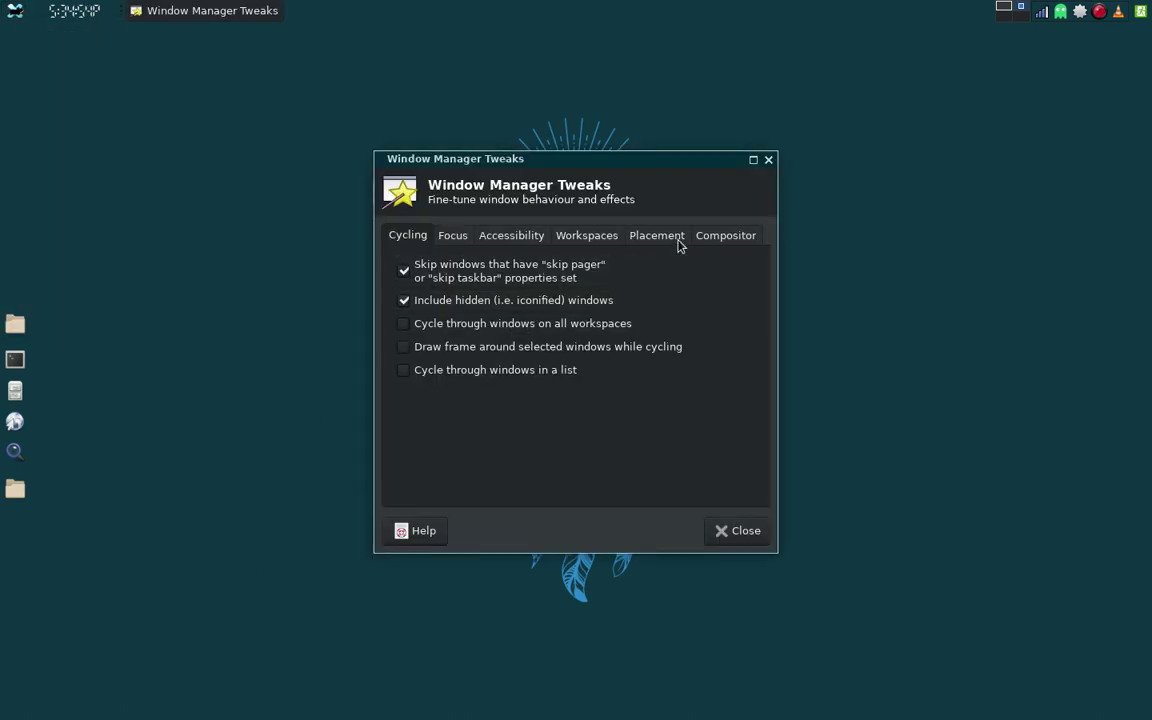
left_click(710, 240)
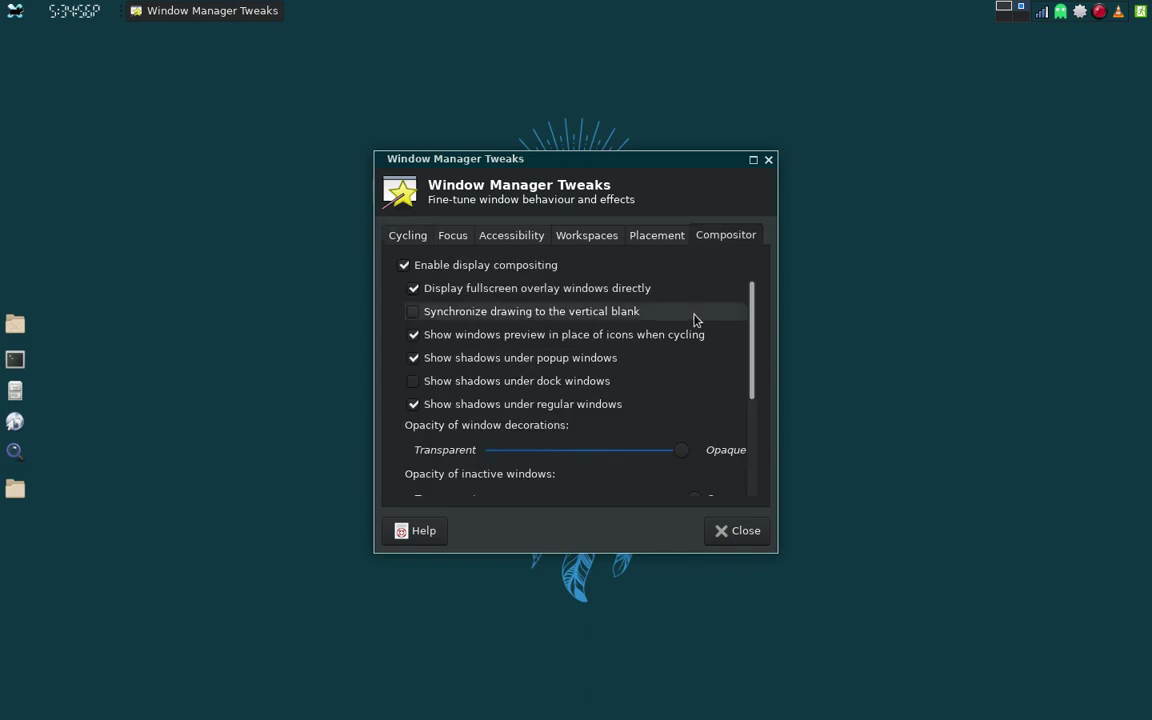
left_click_drag(753, 331, 756, 411)
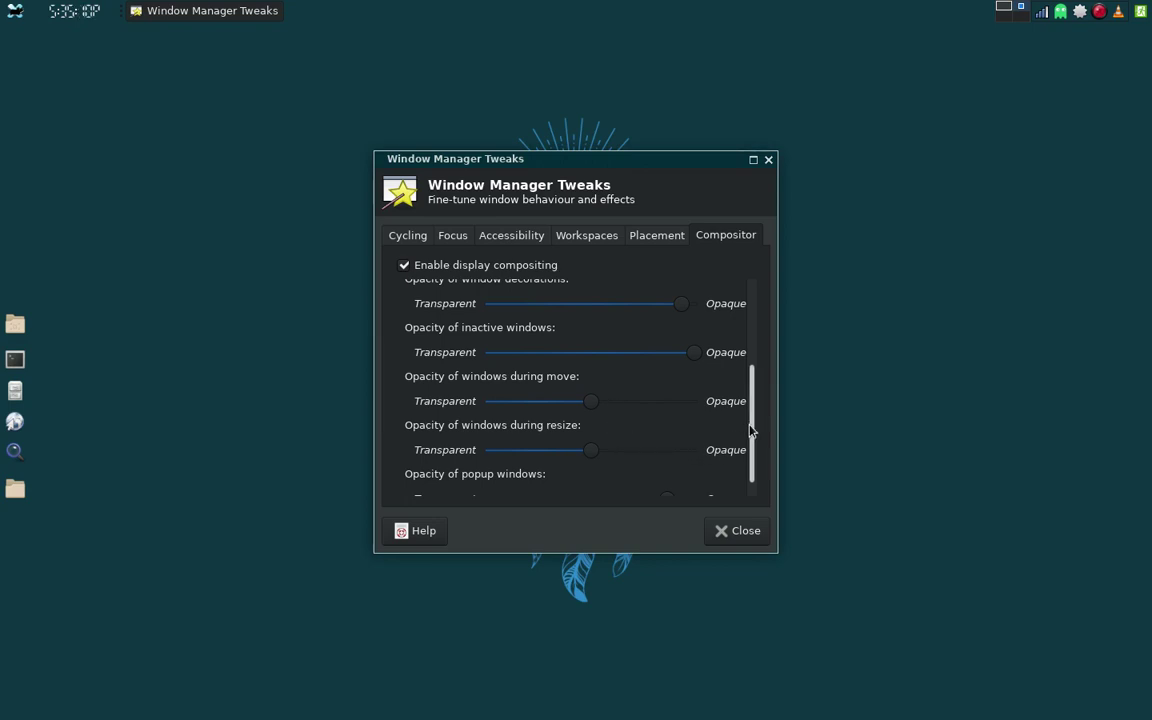
left_click_drag(752, 430, 752, 450)
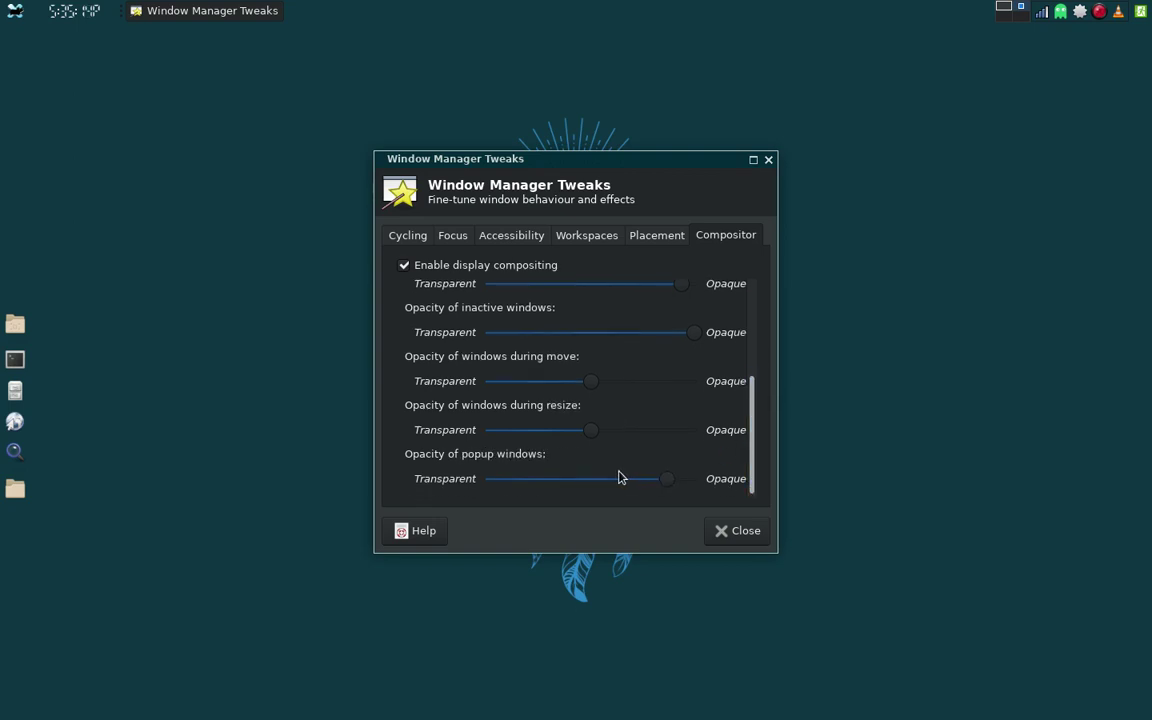
left_click(727, 531)
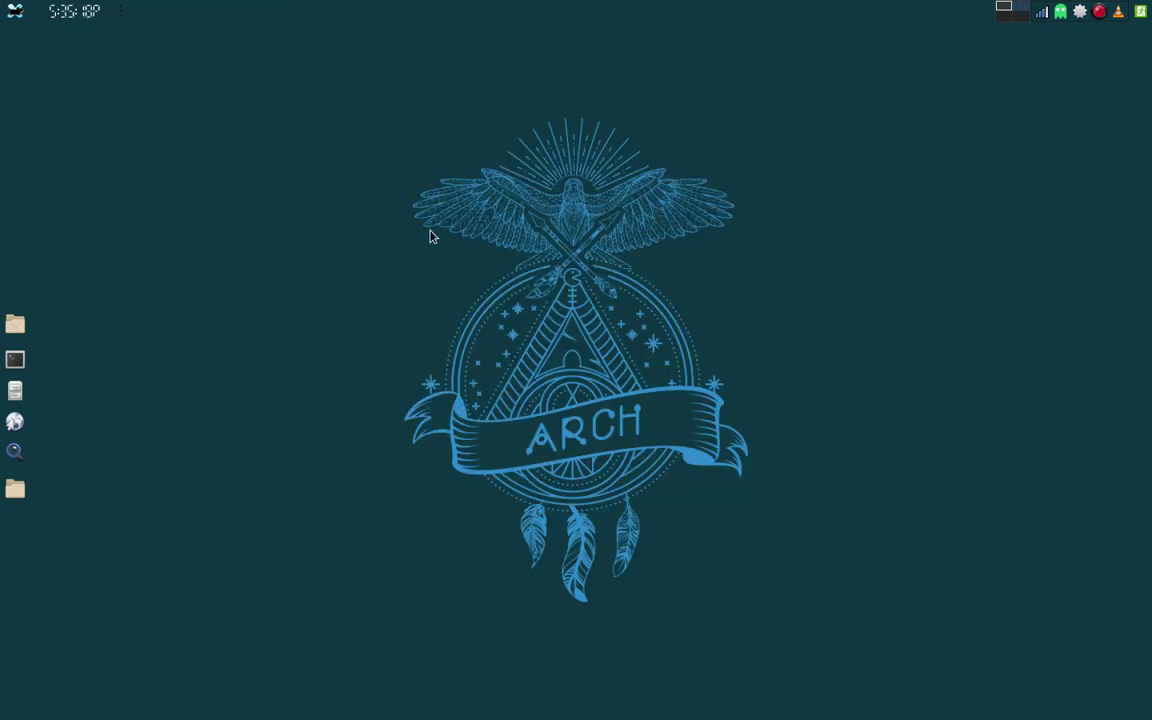
left_click(16, 14)
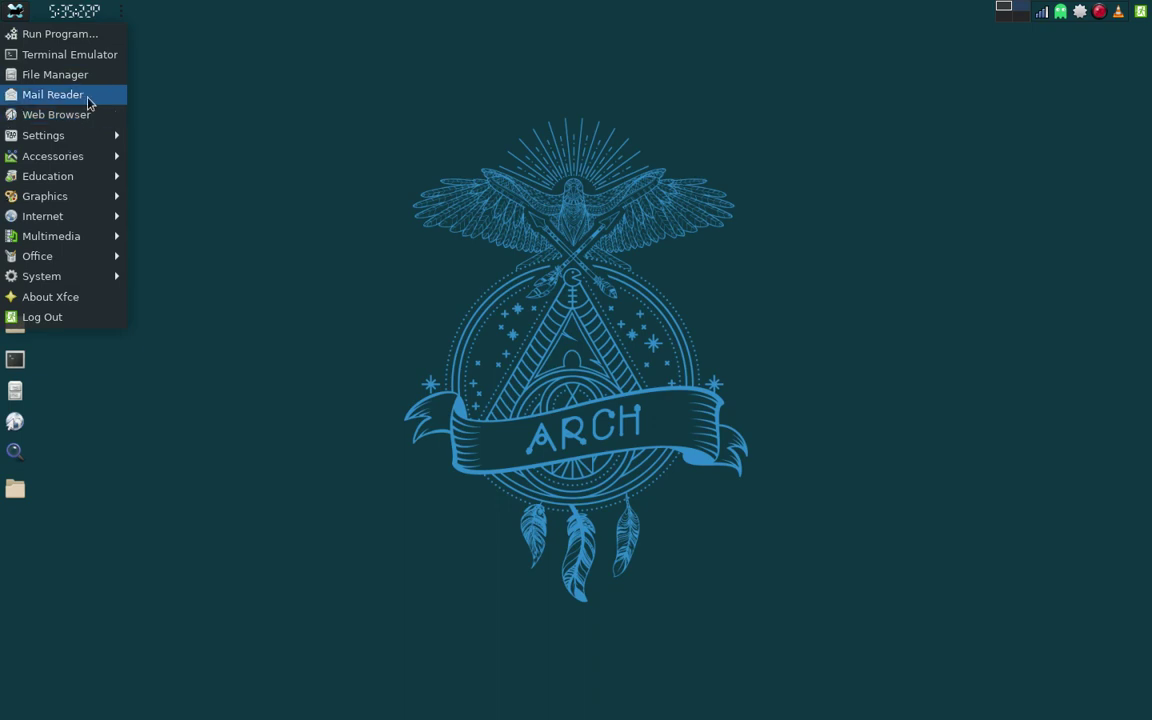
mouse_move(85, 134)
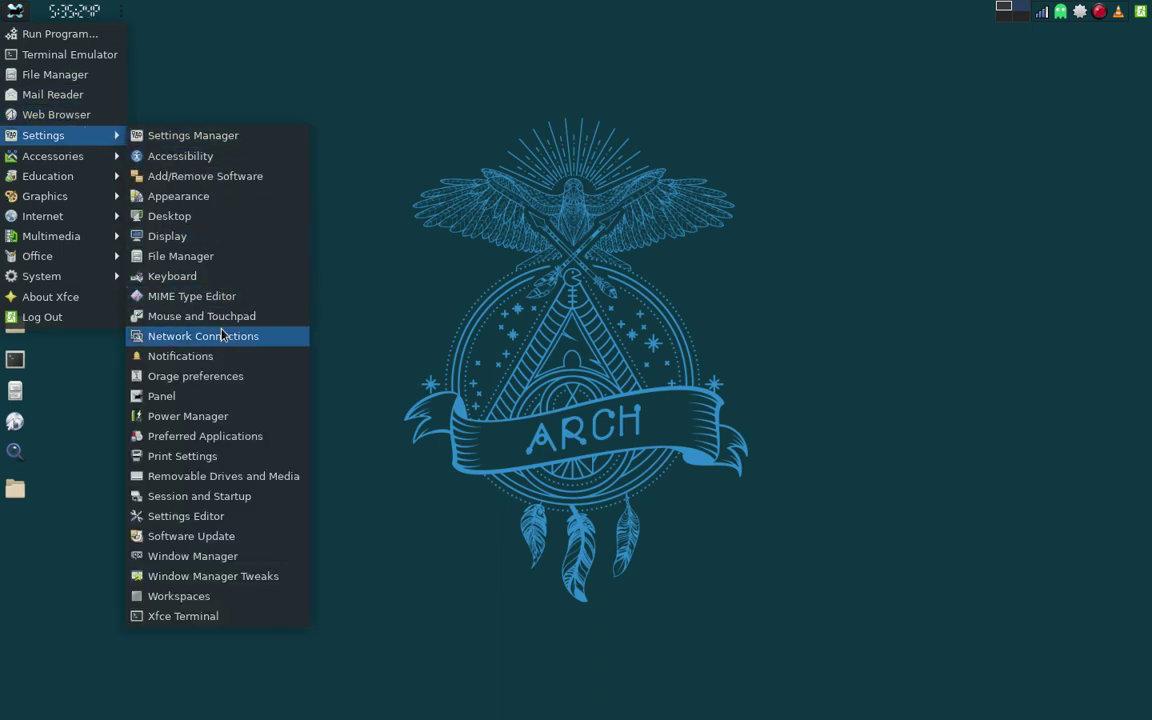
left_click(256, 577)
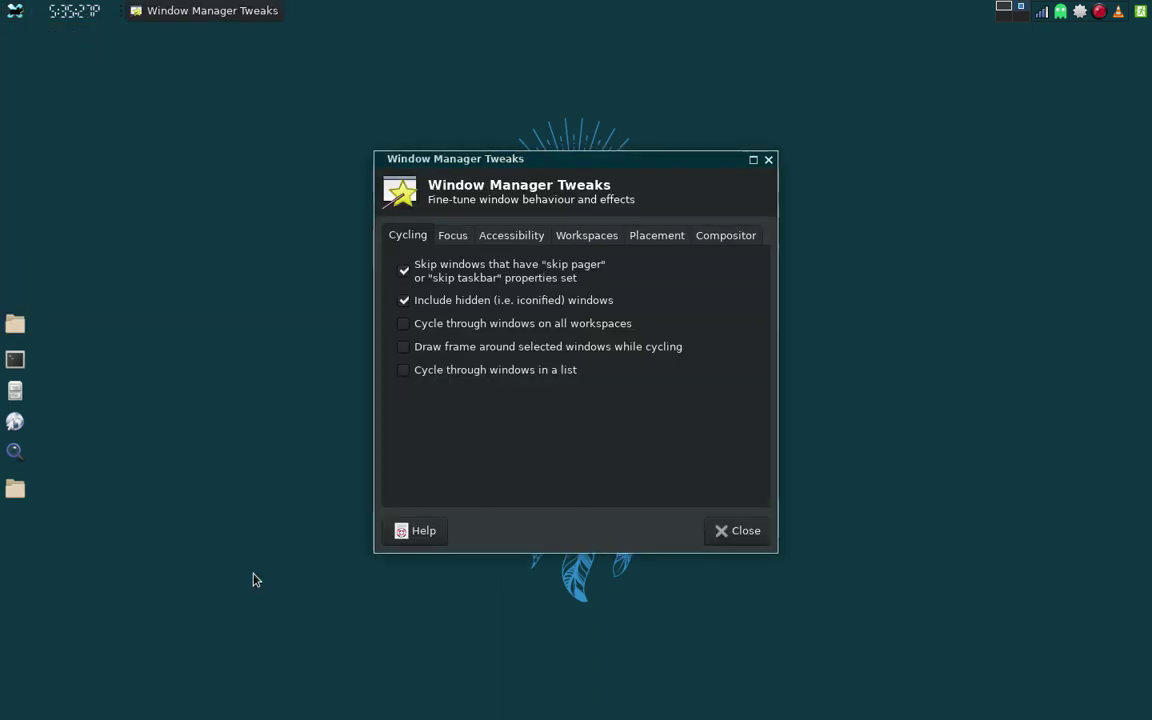
left_click_drag(585, 168, 686, 158)
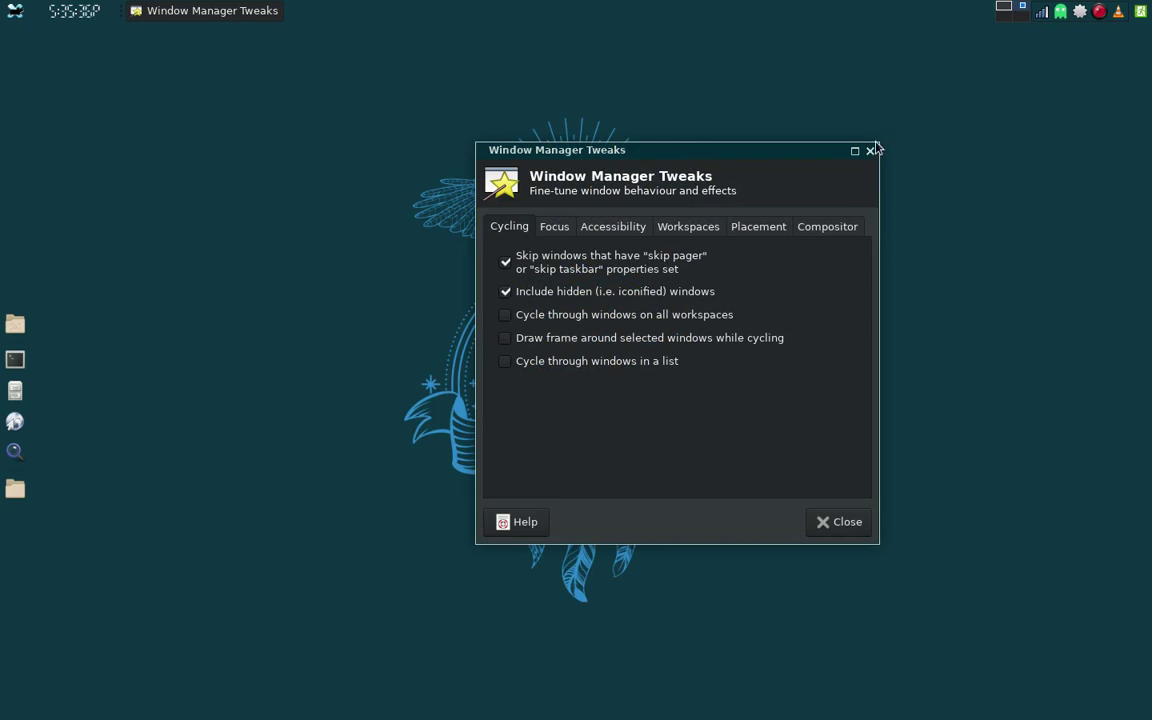
left_click_drag(875, 144, 953, 120)
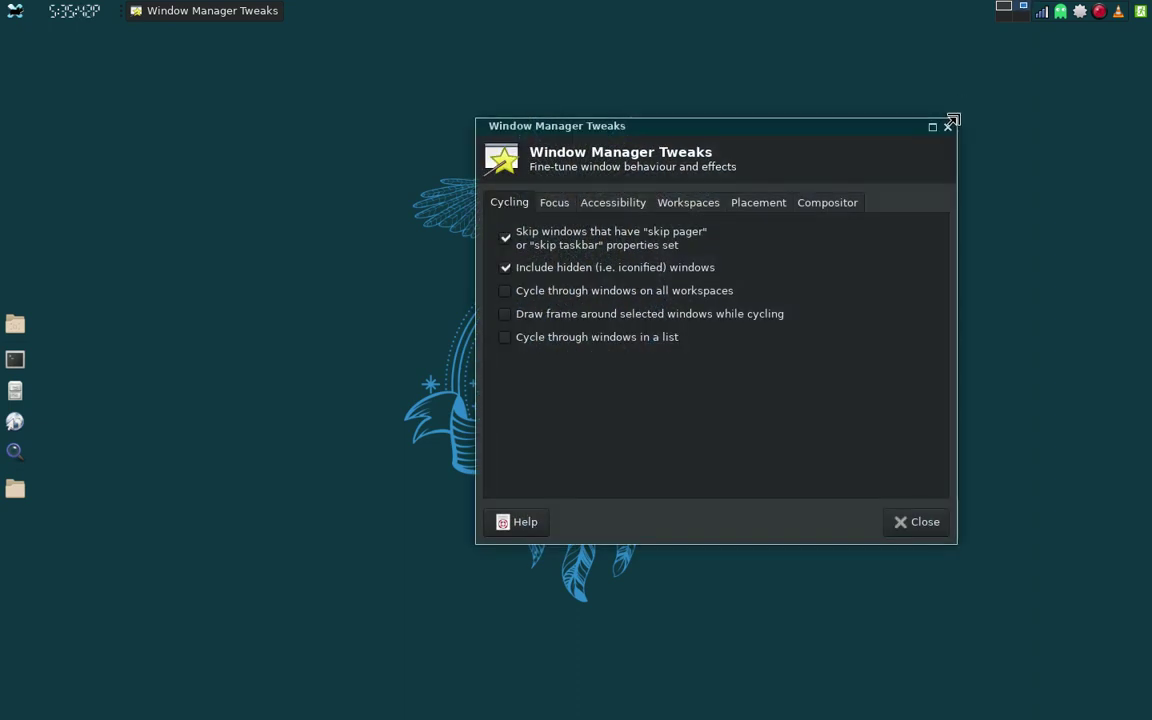
left_click(924, 522)
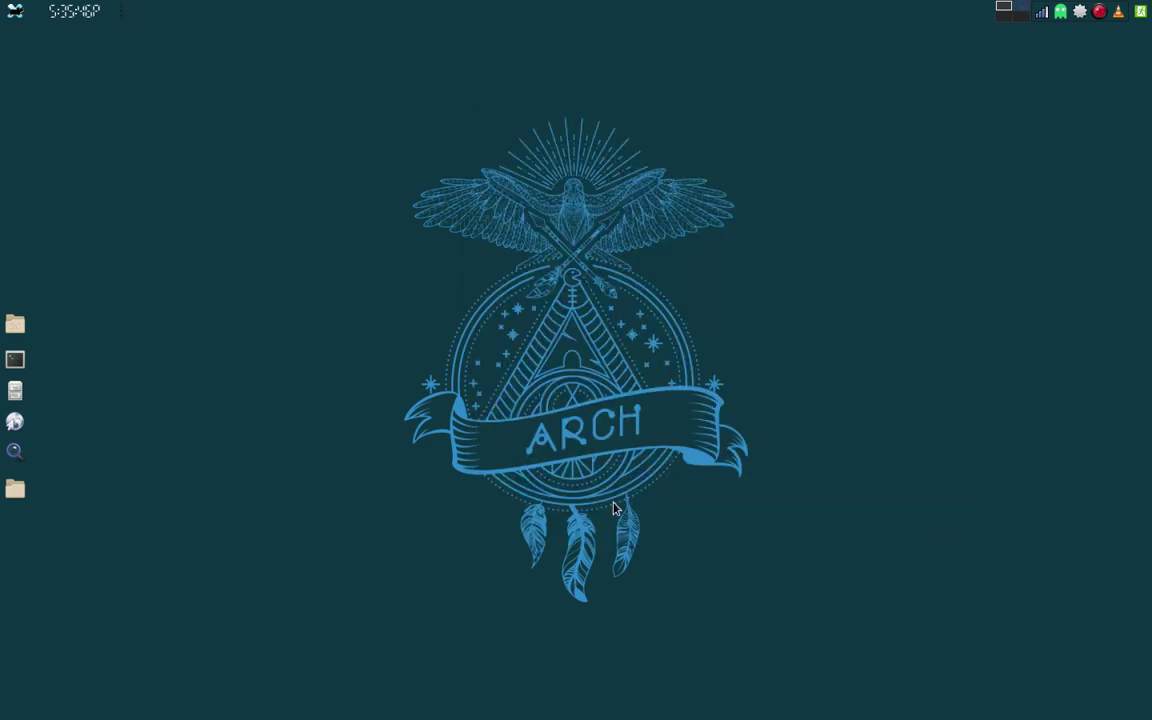
Launch the Package Manager from the applications menu and browse packages by repository.
left_click(15, 12)
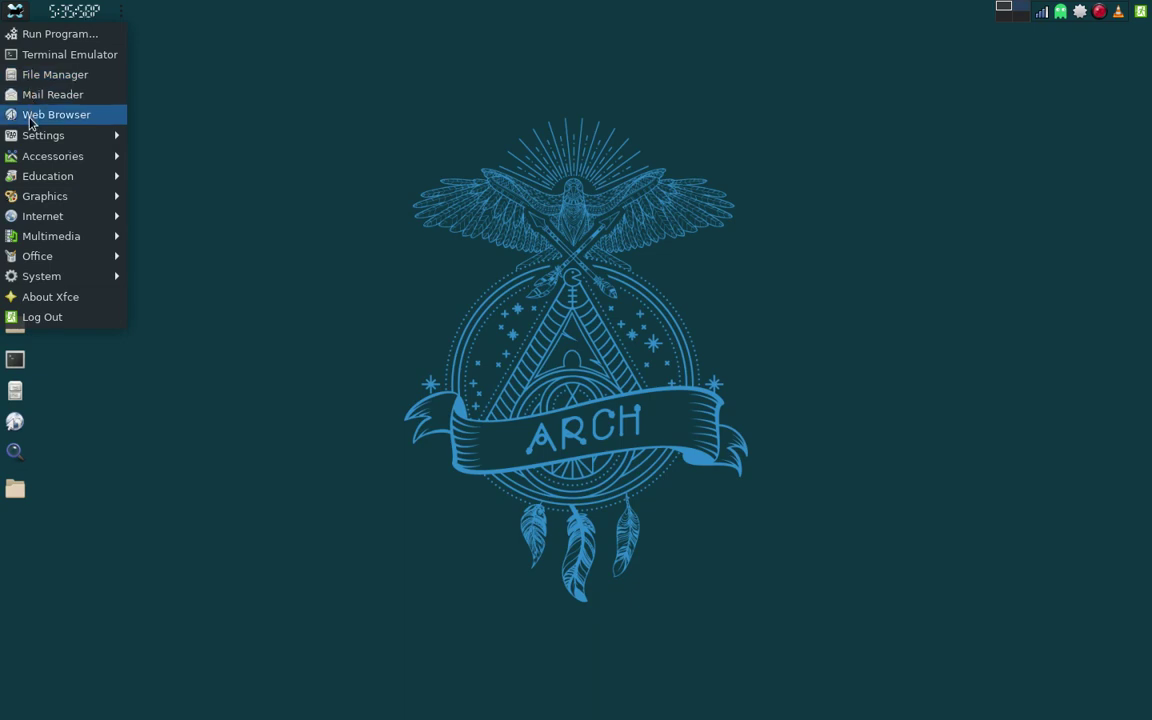
mouse_move(30, 134)
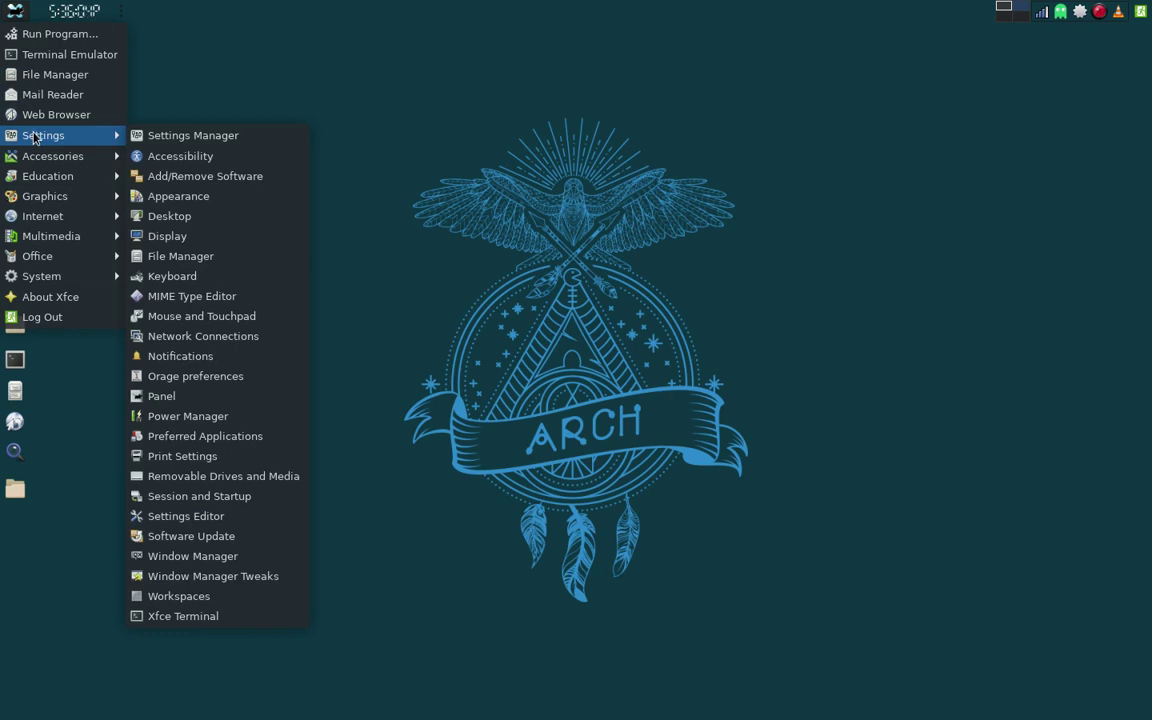
left_click(162, 177)
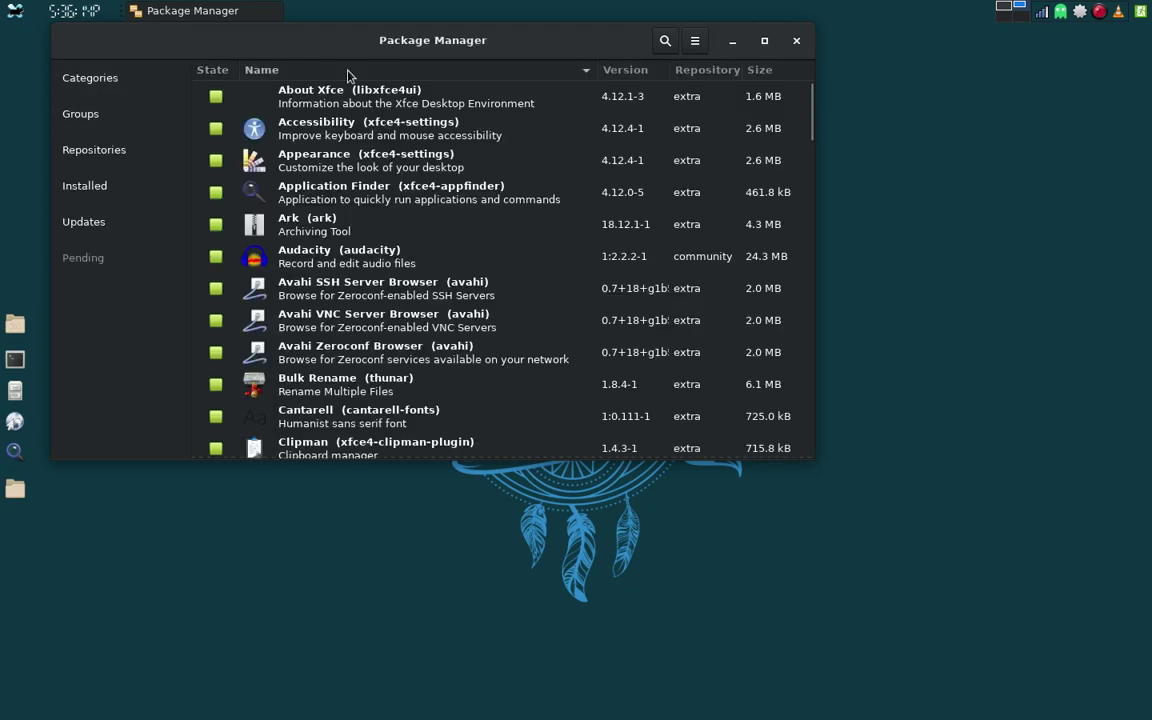
left_click(664, 41)
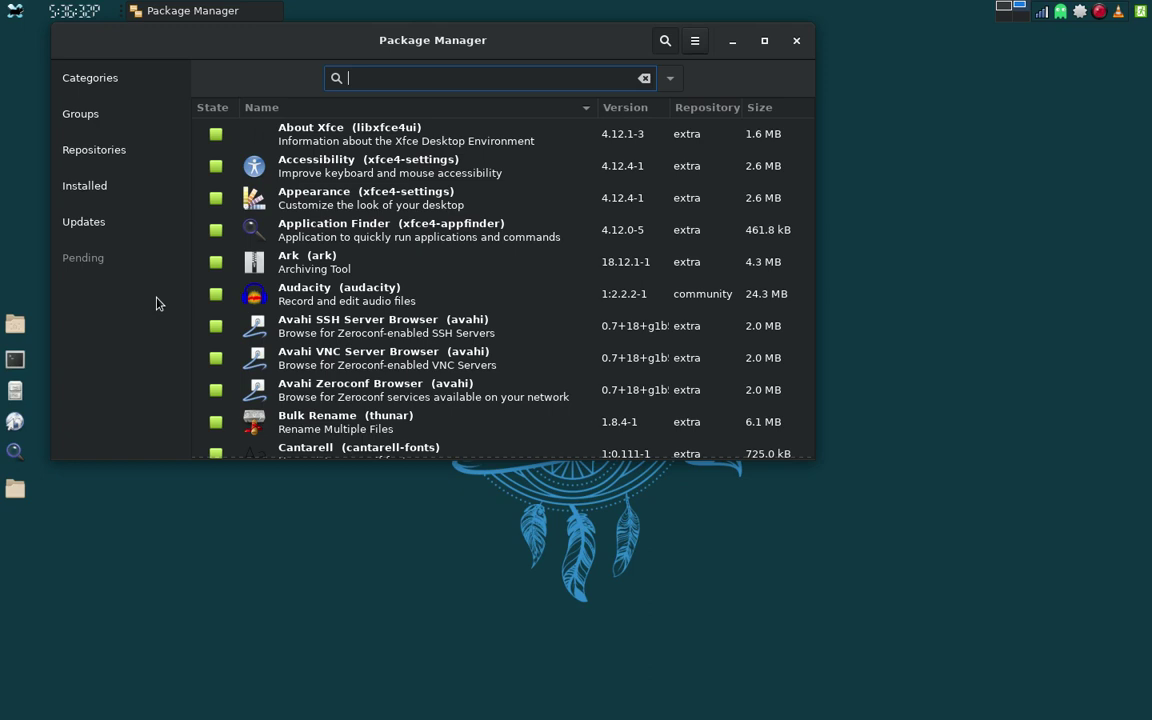
left_click(80, 152)
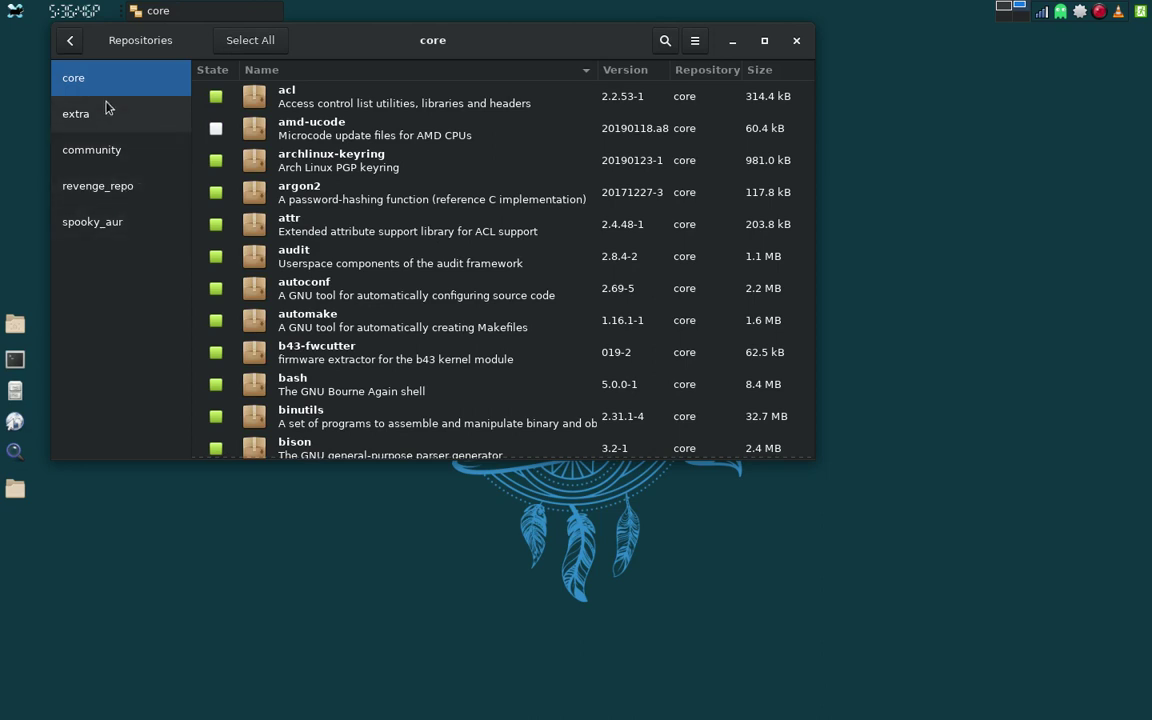
View installed, orphaned, explicitly installed and foreign packages, check for updates, then close.
left_click(69, 40)
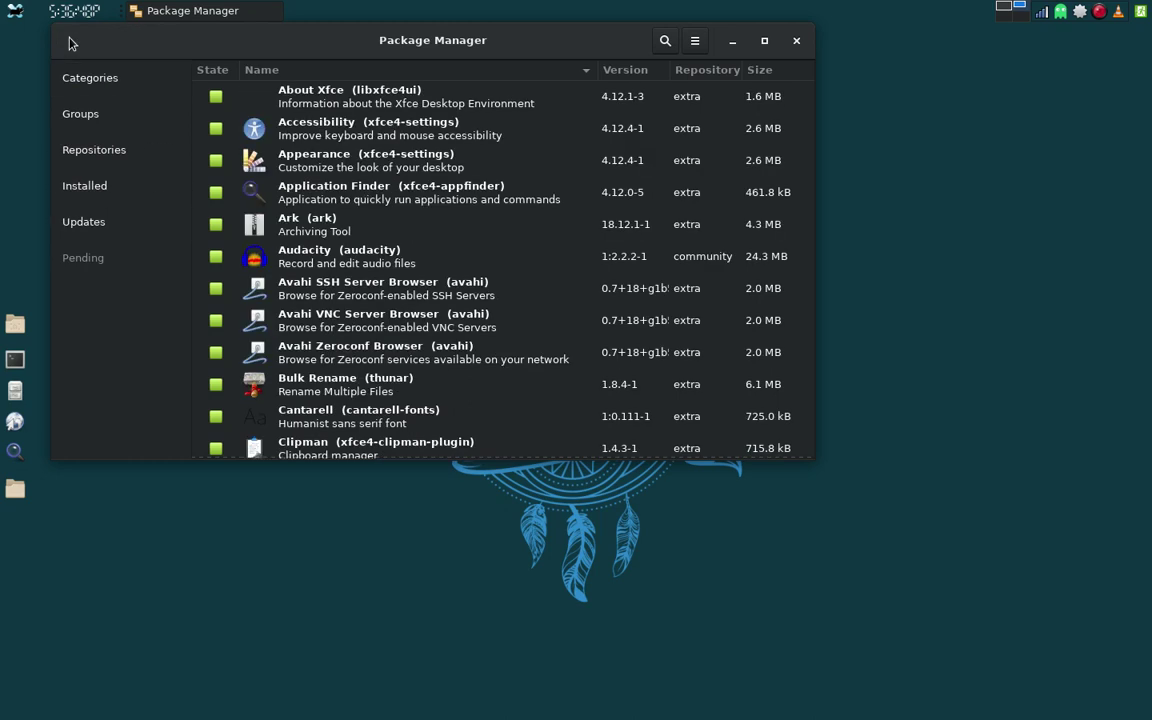
left_click(88, 186)
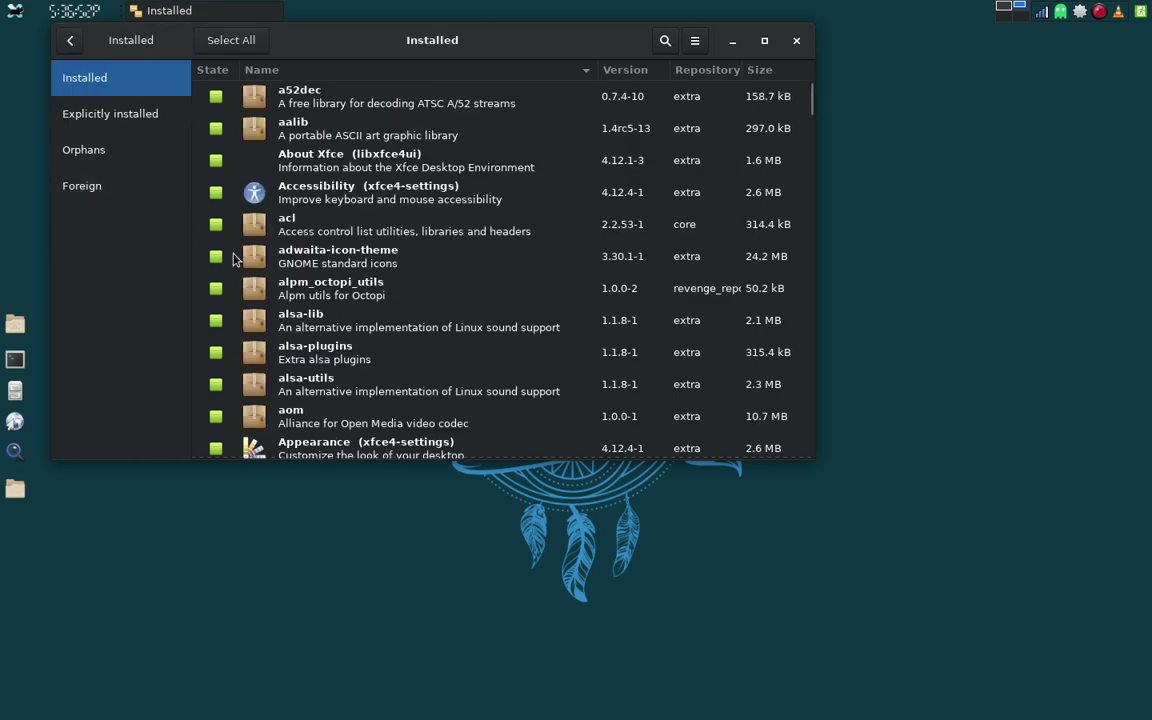
left_click(88, 155)
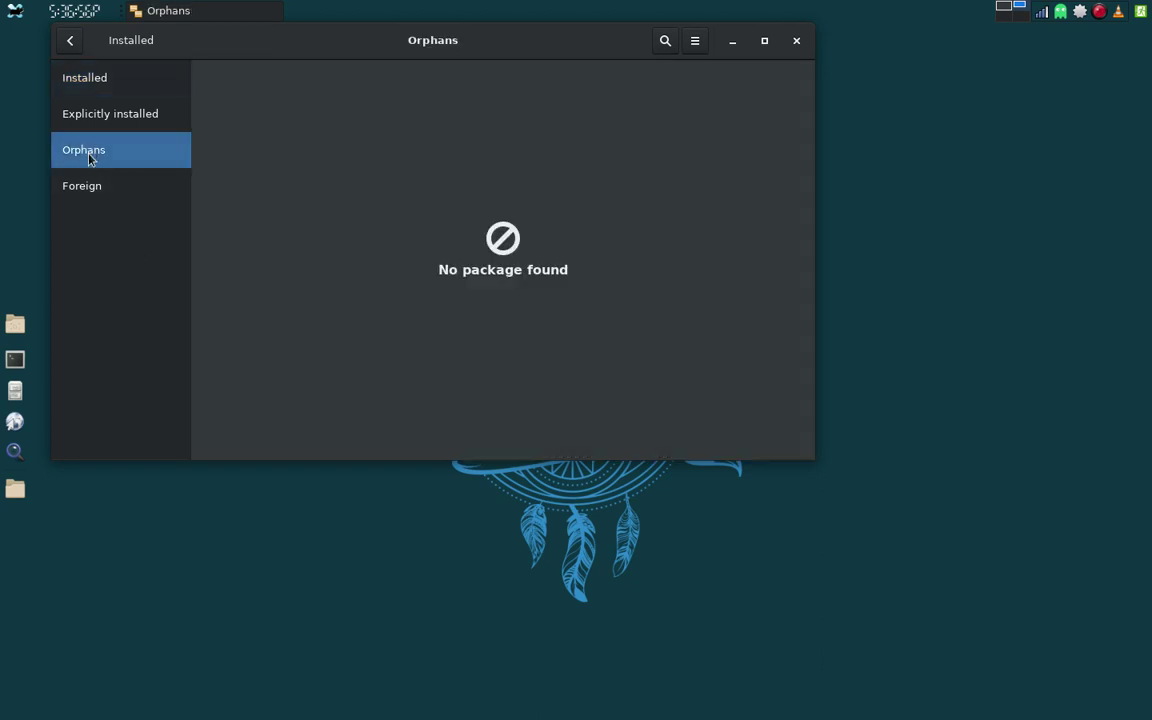
left_click(90, 121)
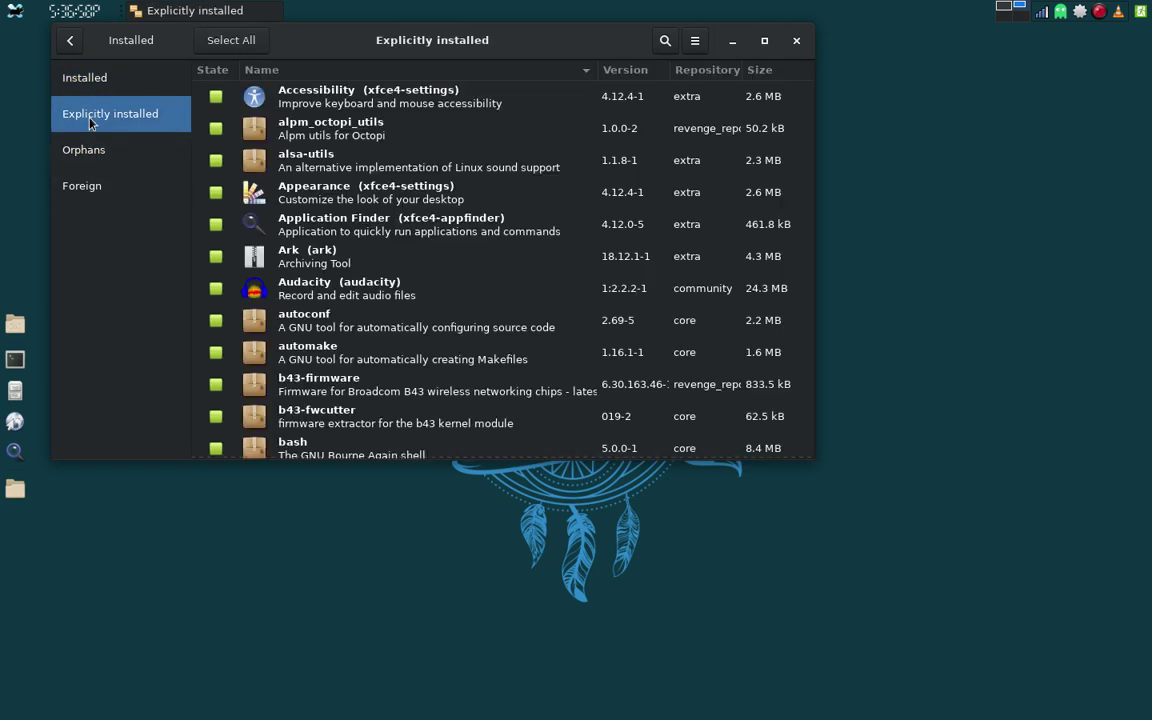
left_click(86, 182)
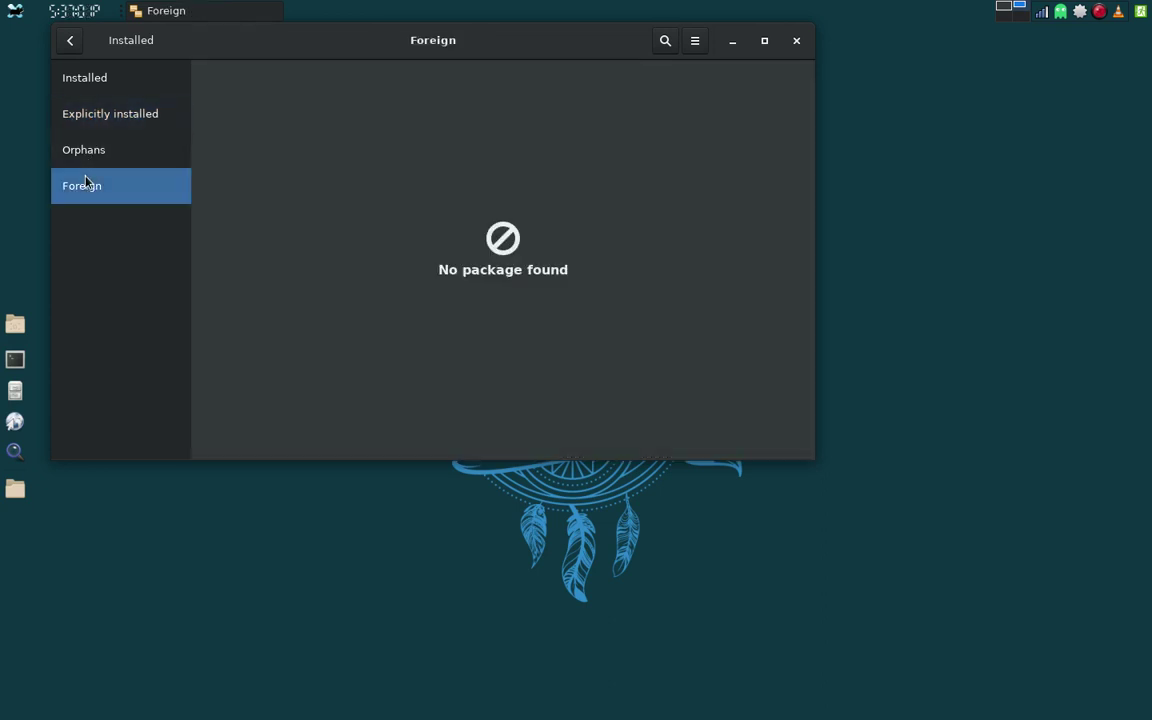
left_click(71, 42)
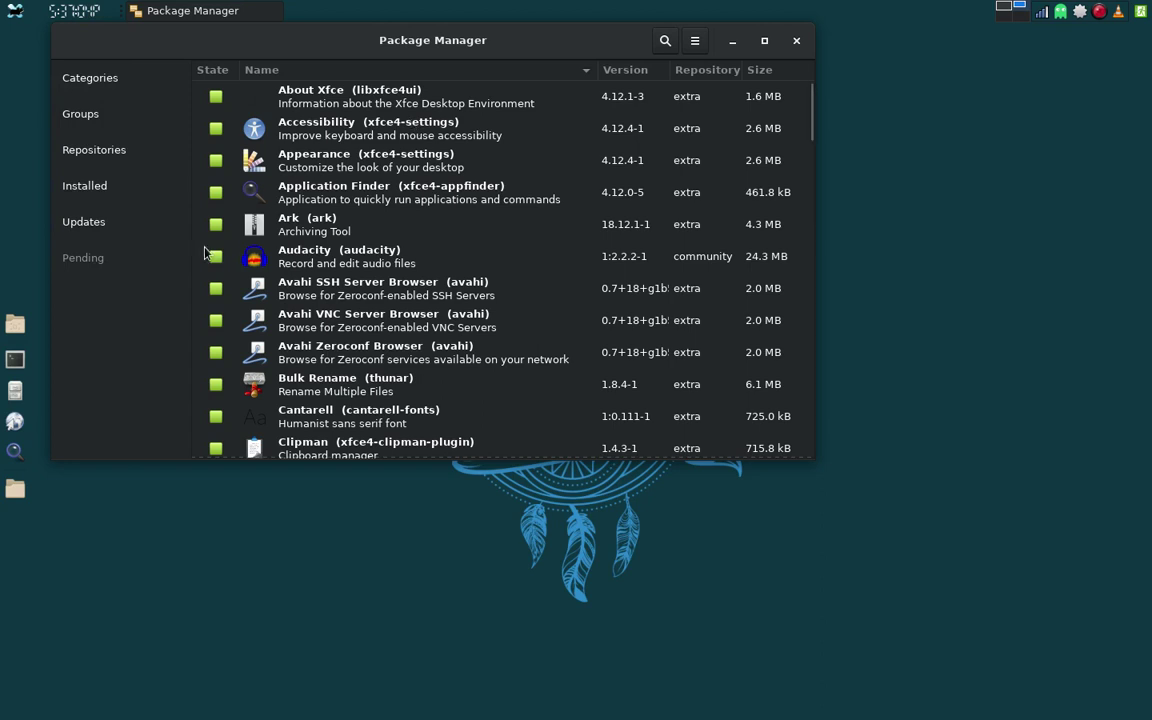
left_click(86, 222)
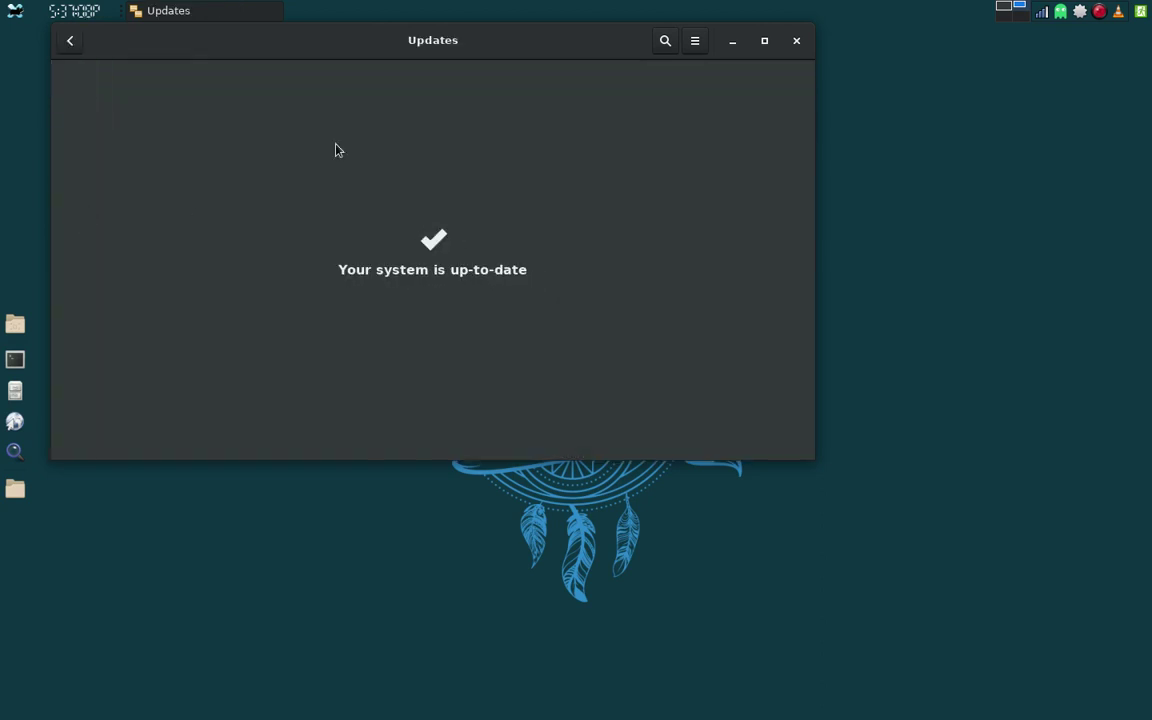
left_click(797, 40)
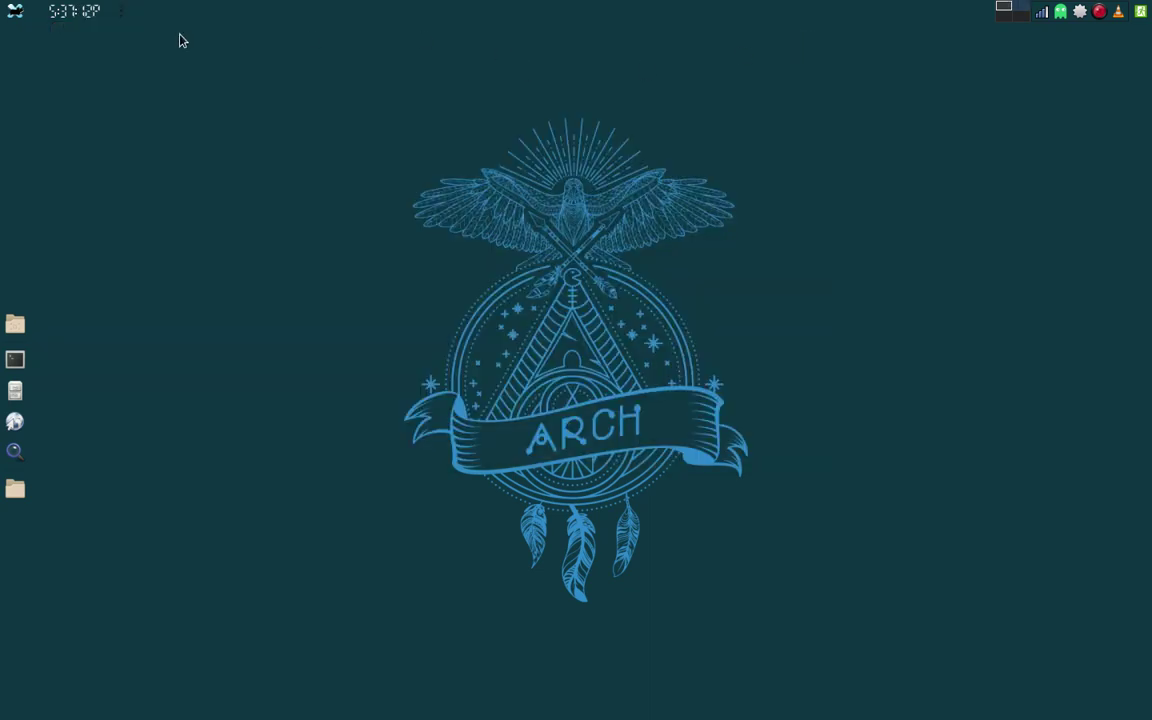
Open a maximised terminal and run sudo pacman -Syyu, entering the password.
left_click(15, 362)
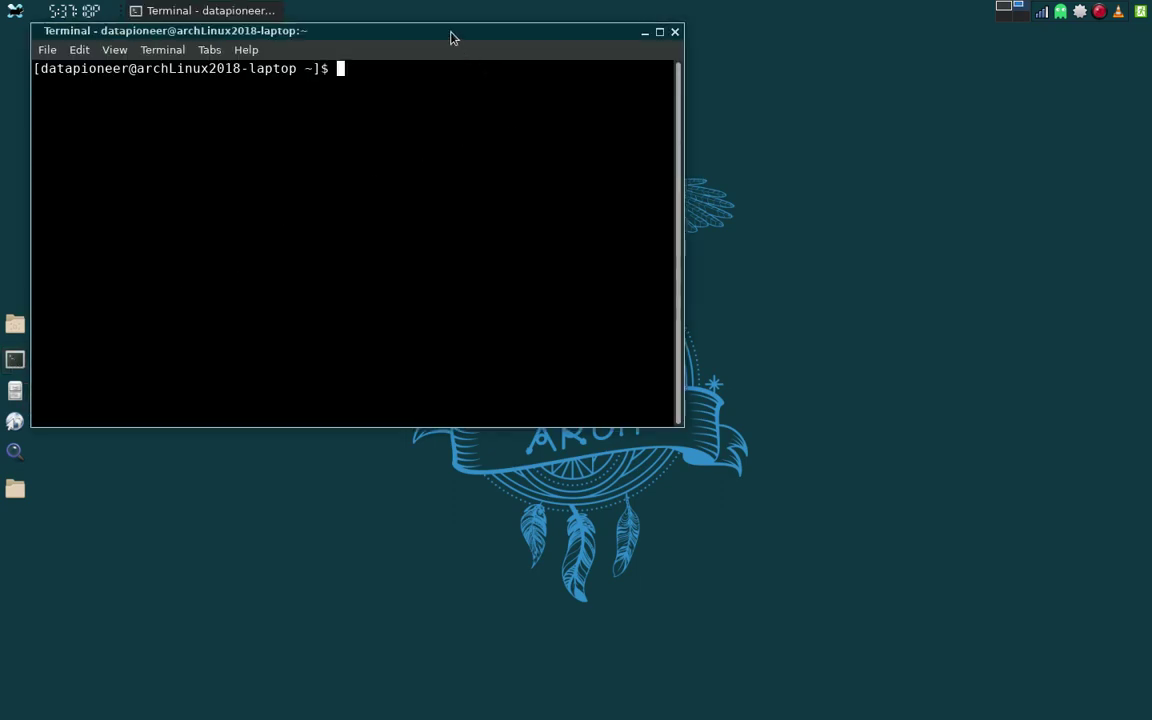
left_click_drag(450, 36, 578, 3)
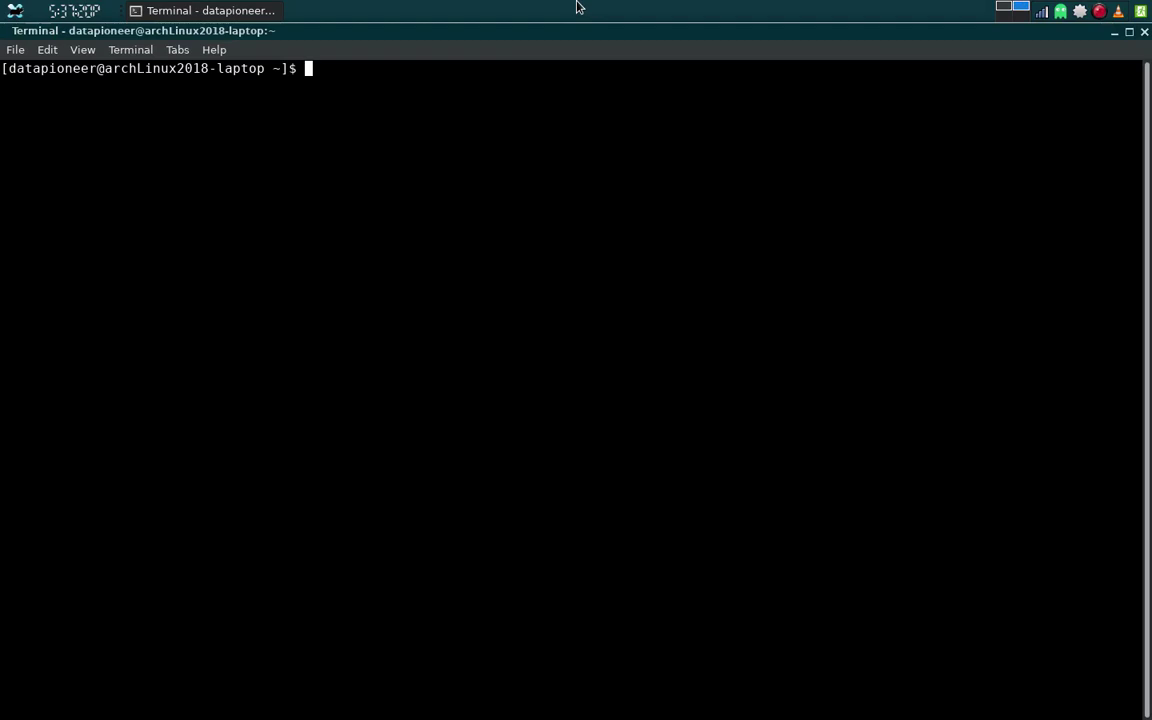
type("sudo pacman p")
key("BackSpace")
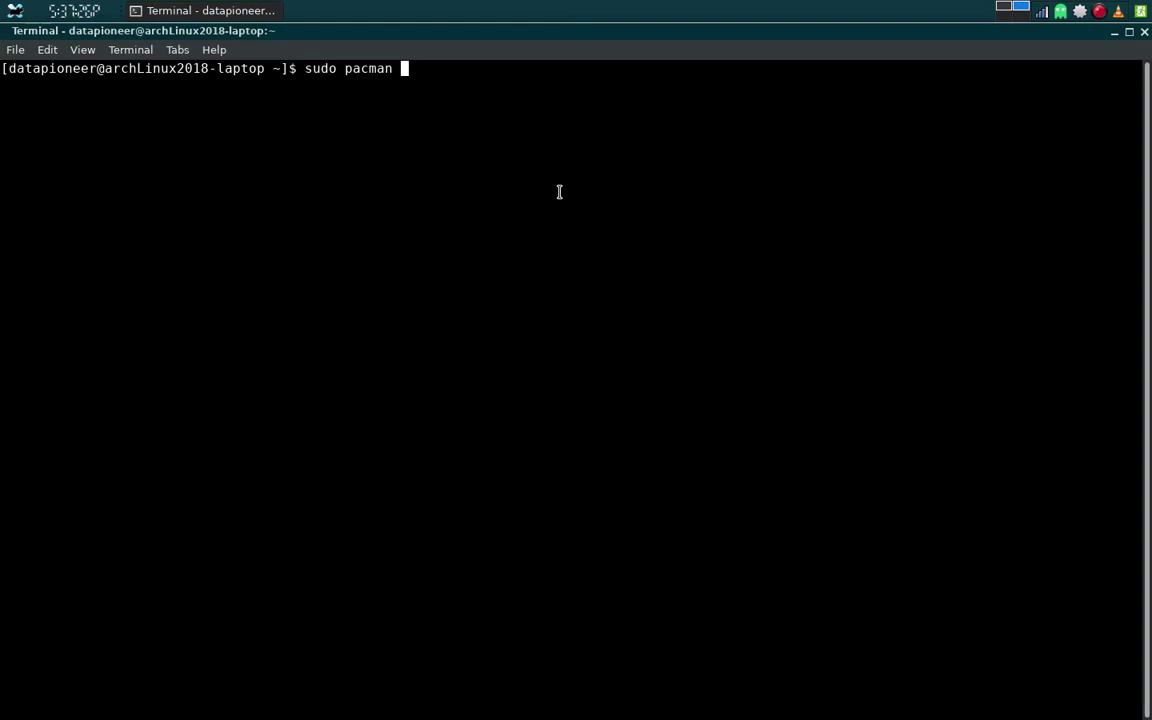
type("-Syyu")
key("Return")
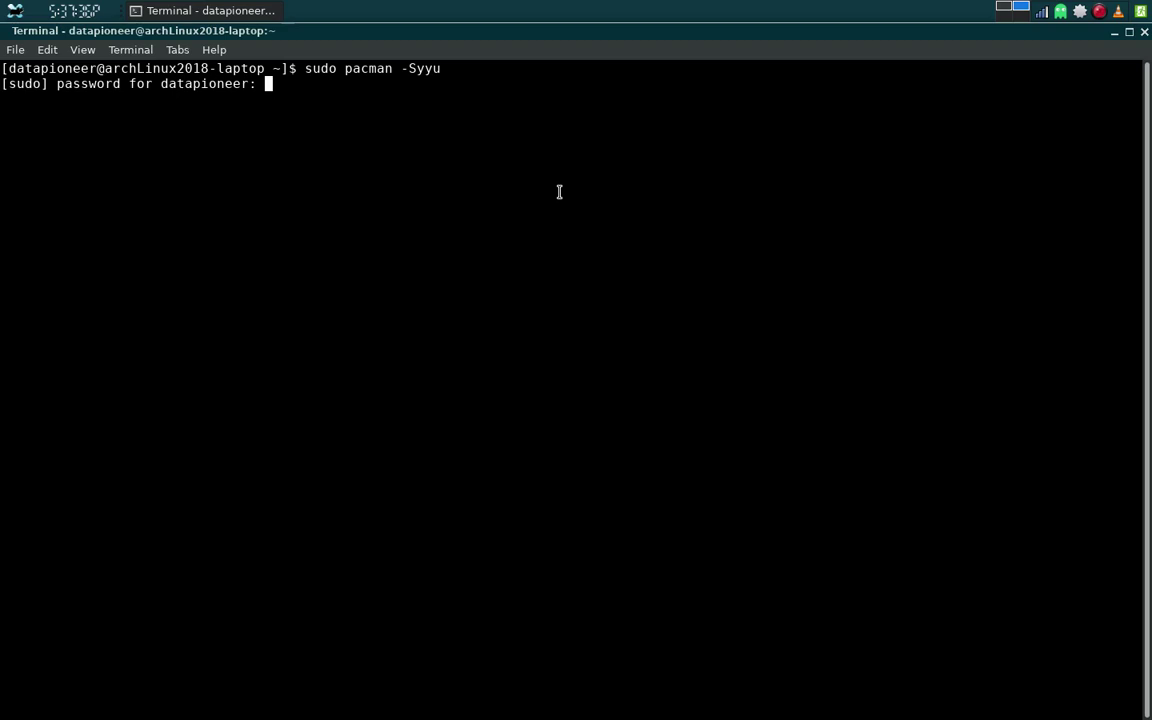
key("Return")
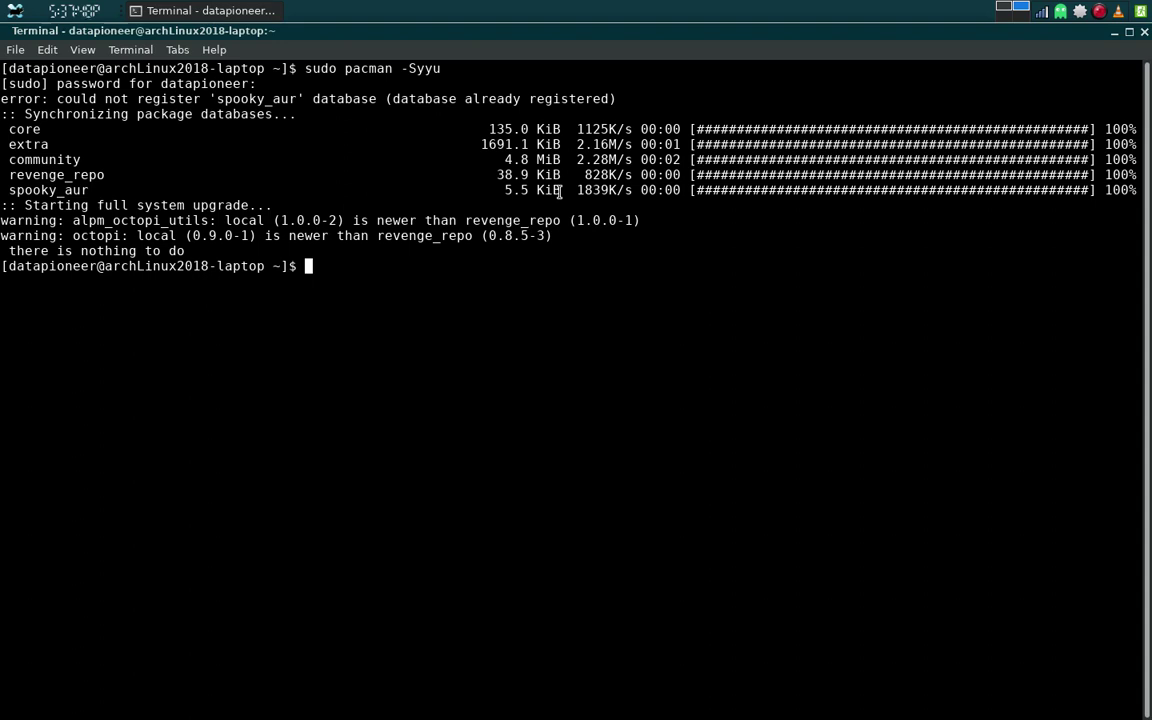
Clear the terminal screen with the clear command.
type("ex")
key("BackSpace")
key("BackSpace")
type("clear")
key("Return")
Run uname -a and highlight the kernel version 4.20.4-zen1-1-zen.
type("ua")
key("BackSpace")
type("name ")
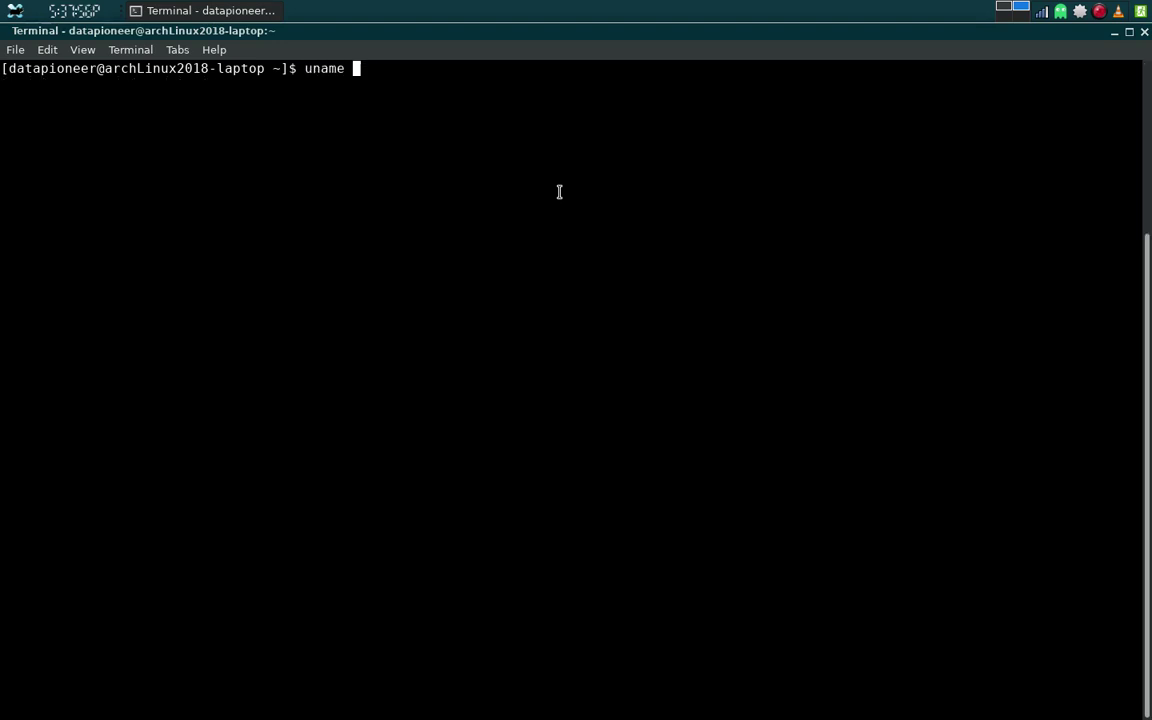
type("-a")
key("Return")
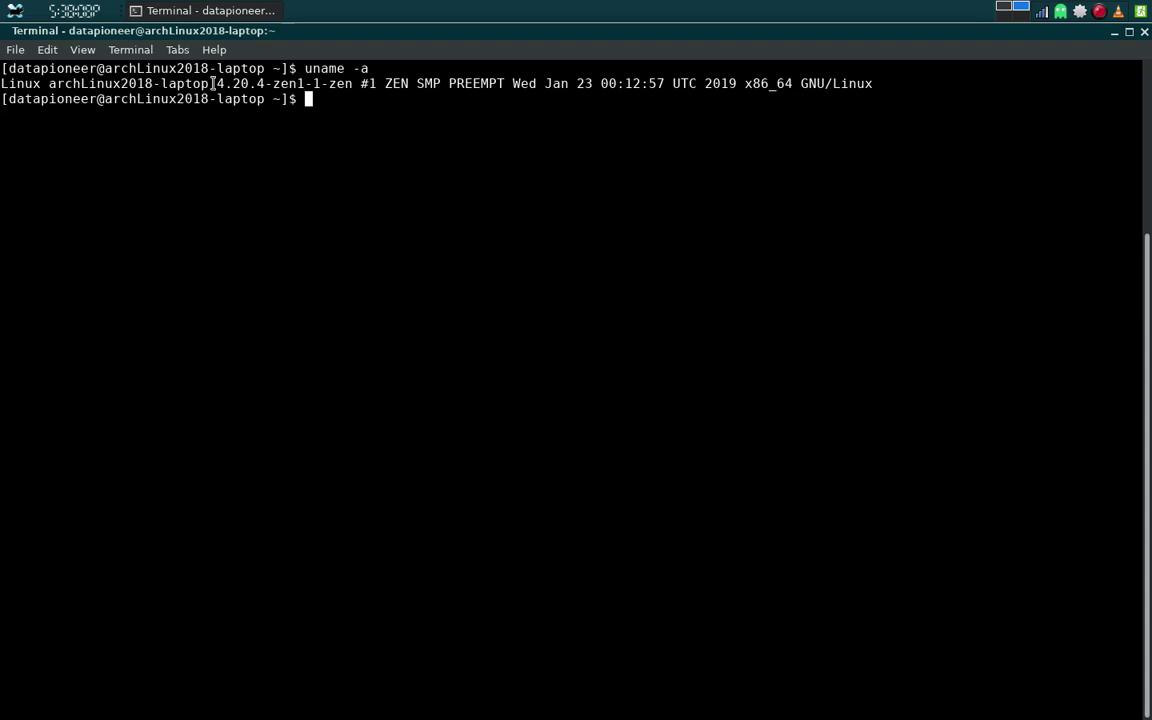
left_click_drag(214, 84, 351, 90)
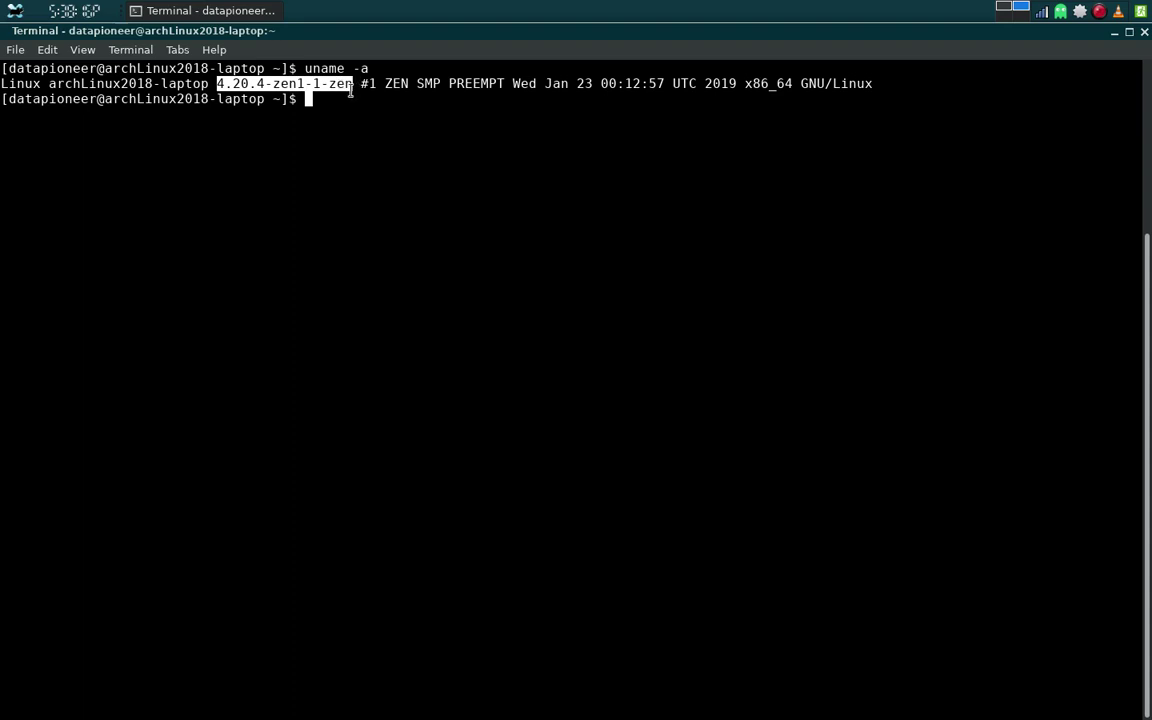
left_click(530, 232)
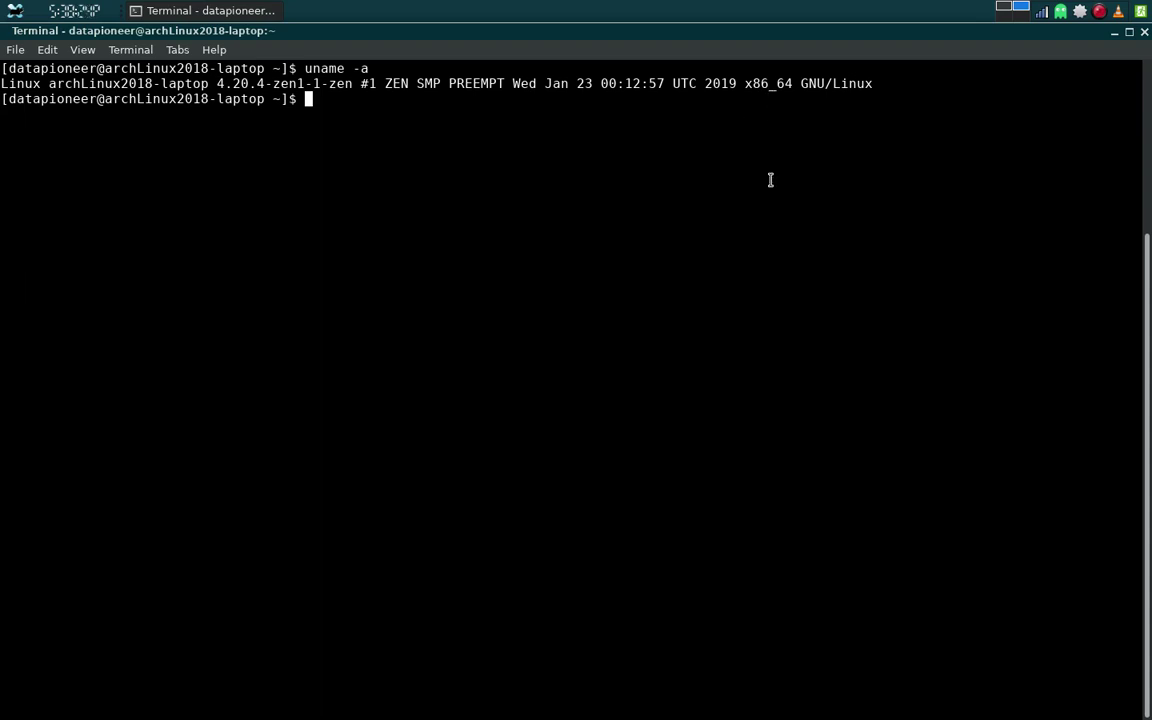
Run free -m and highlight the memory figures 6844, 6267 and swap 4095.
type("free -m")
key("Return")
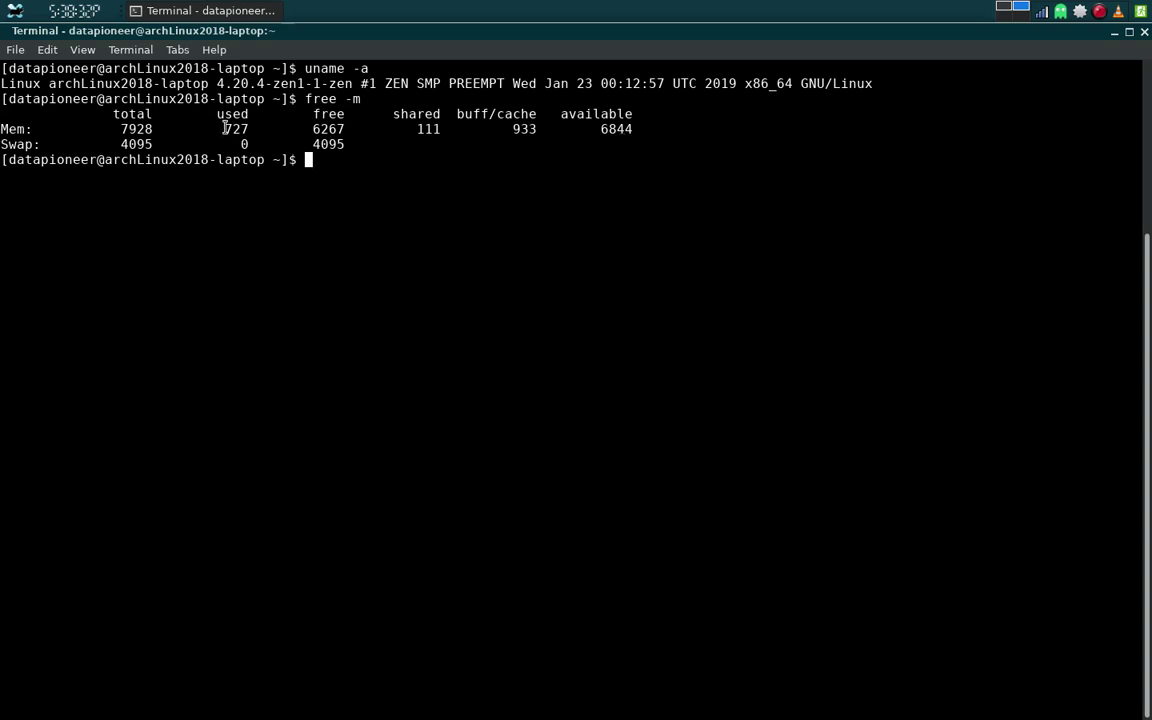
left_click_drag(225, 128, 348, 129)
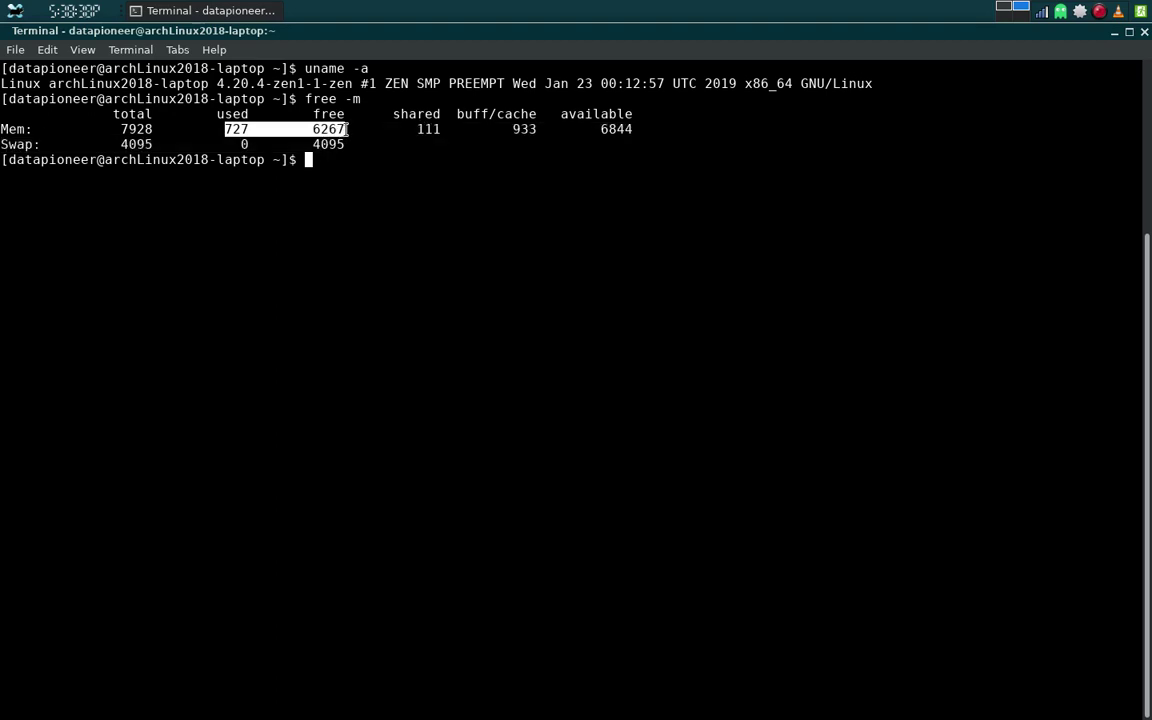
left_click_drag(589, 129, 637, 131)
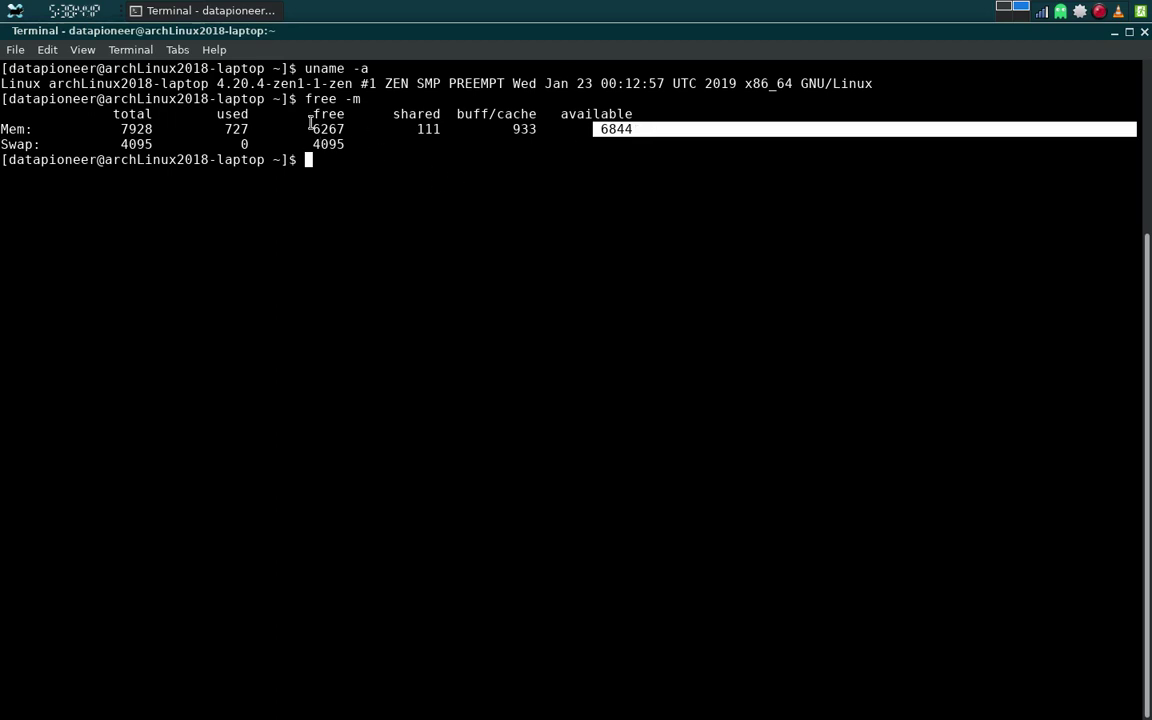
left_click_drag(311, 125, 346, 122)
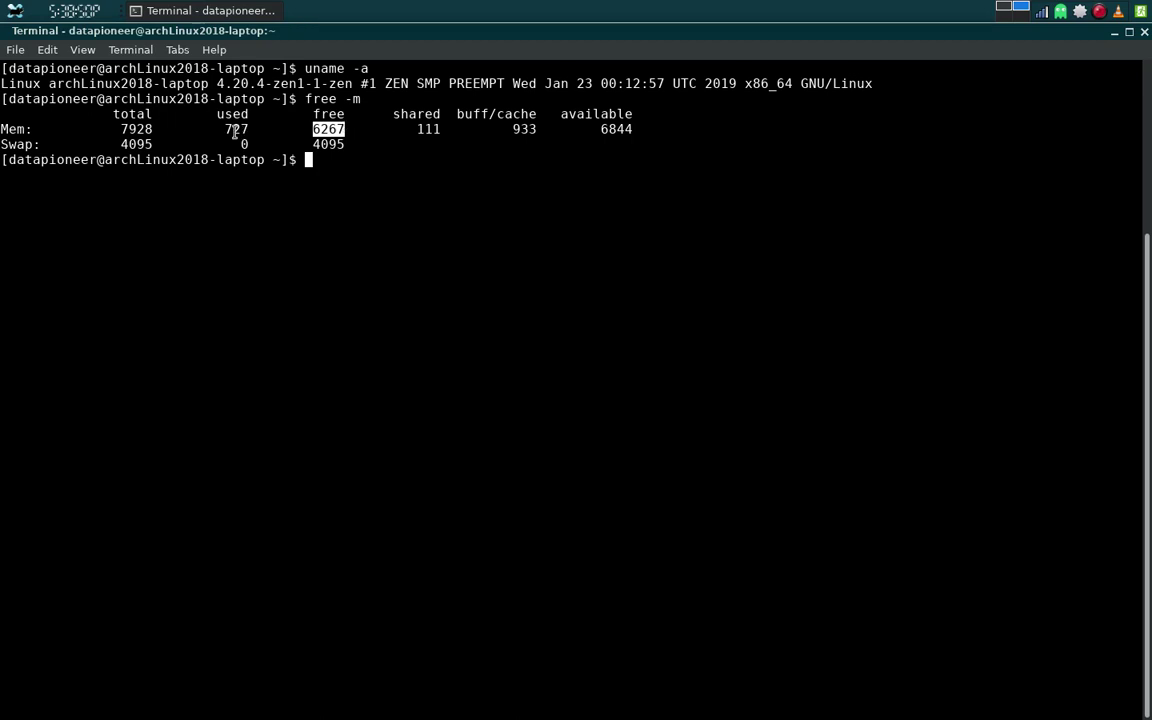
left_click_drag(120, 145, 152, 146)
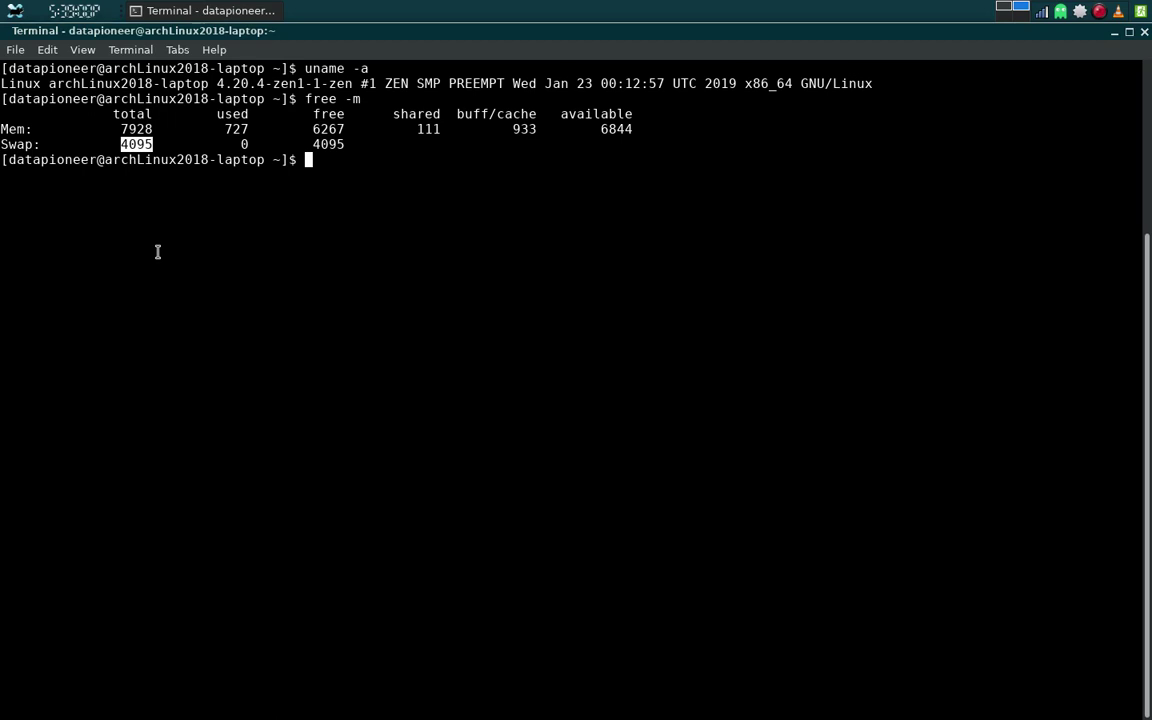
Run df -h to show disk usage, then exit the terminal.
type("df 0h")
key("BackSpace")
key("BackSpace")
type("-h")
key("Return")
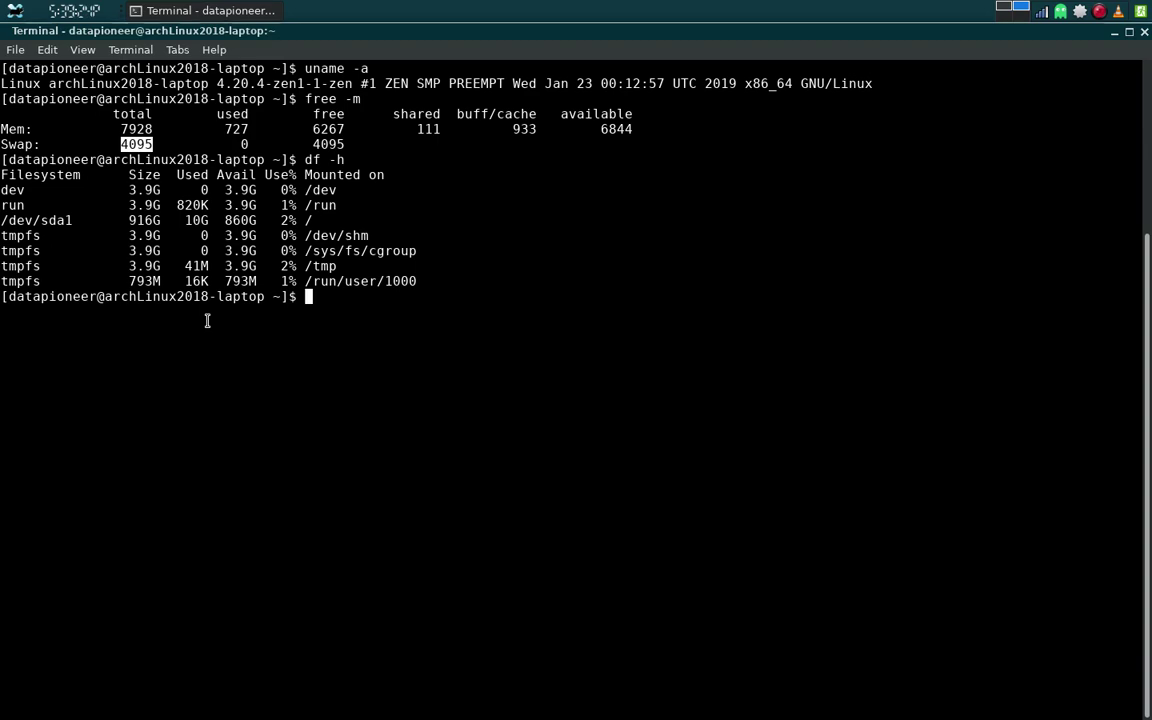
type("exit")
key("Return")
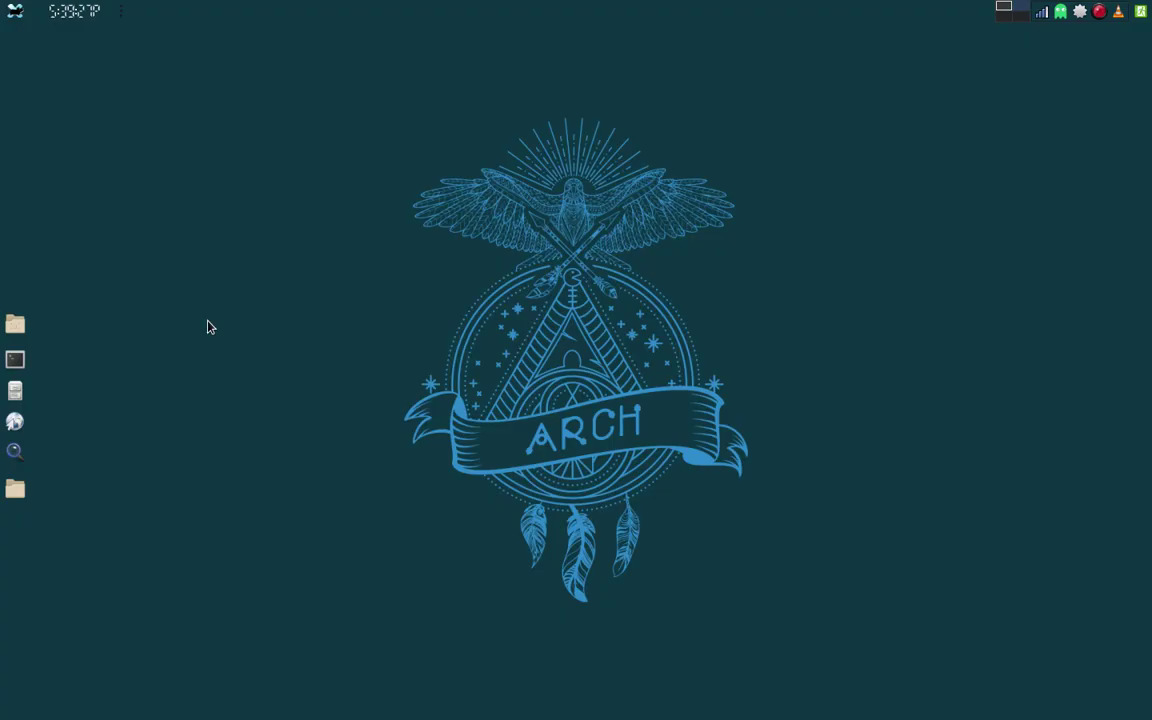
left_click(20, 15)
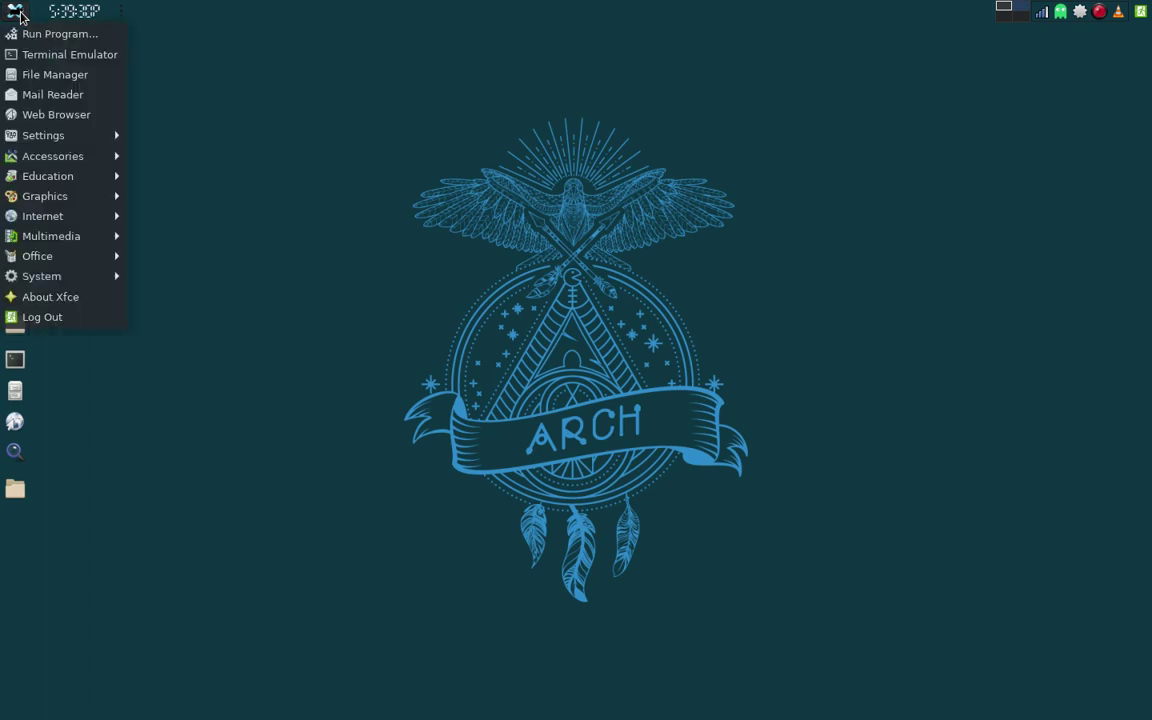
mouse_move(39, 132)
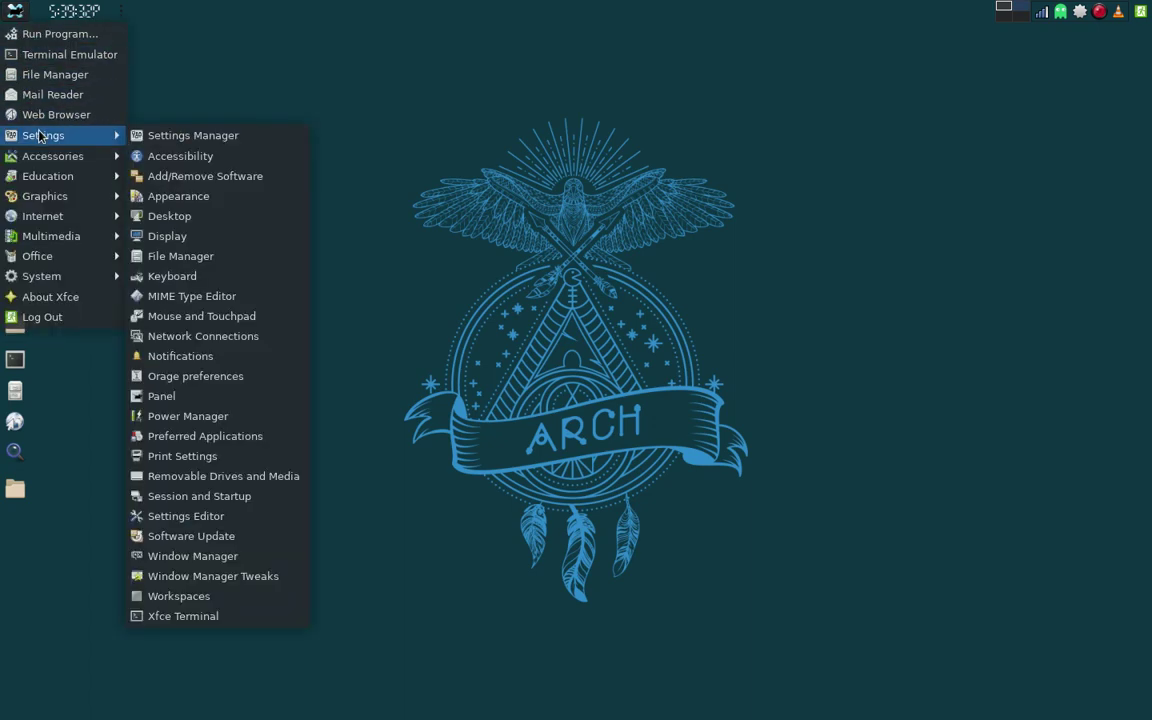
left_click(170, 218)
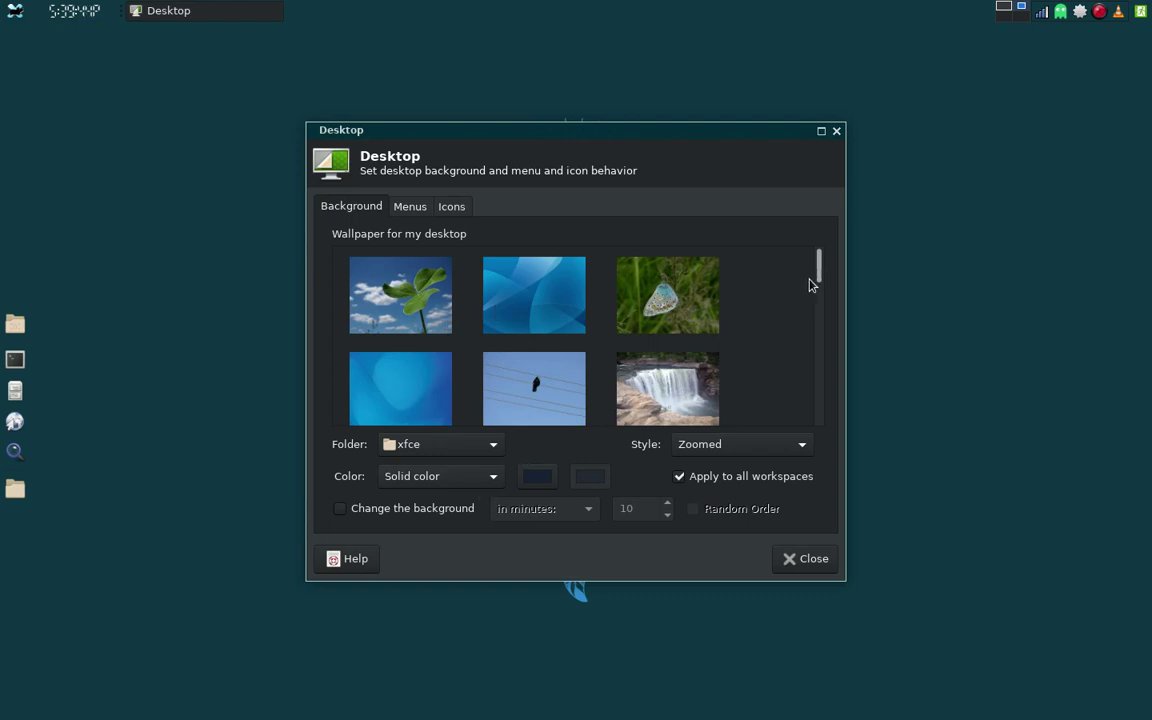
left_click_drag(819, 275, 820, 322)
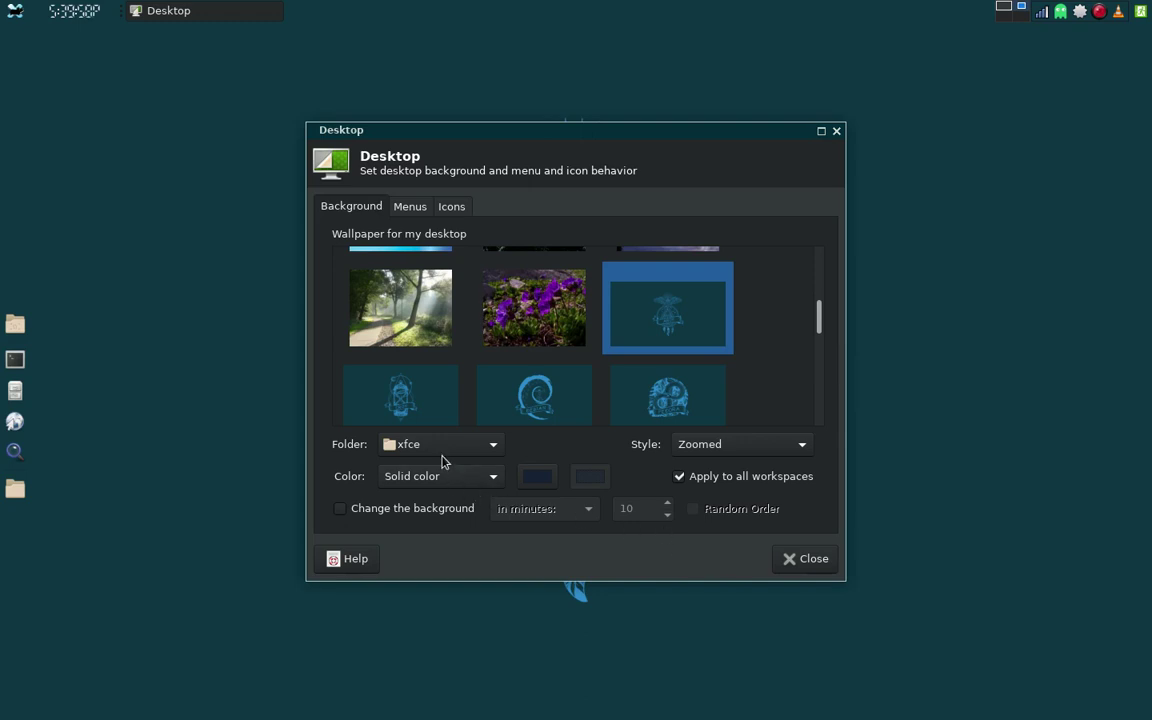
left_click(812, 559)
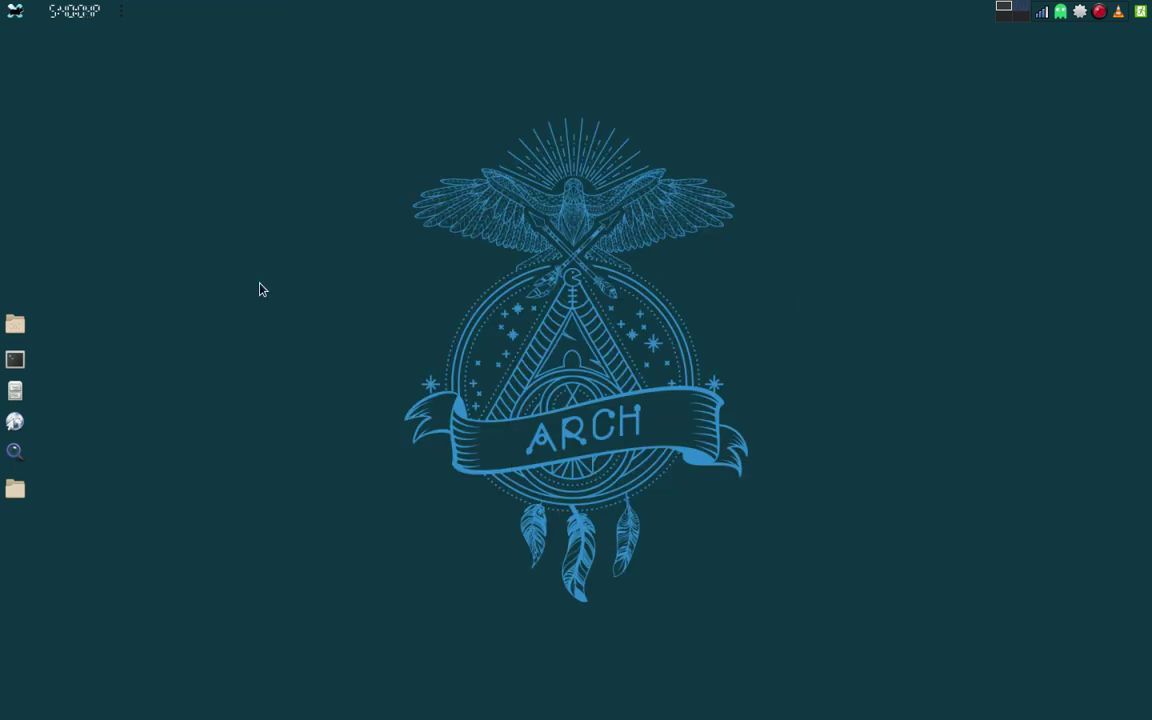
Open Display settings from Applications > Settings, showing the laptop screen at 1440x900.
left_click(15, 15)
mouse_move(27, 141)
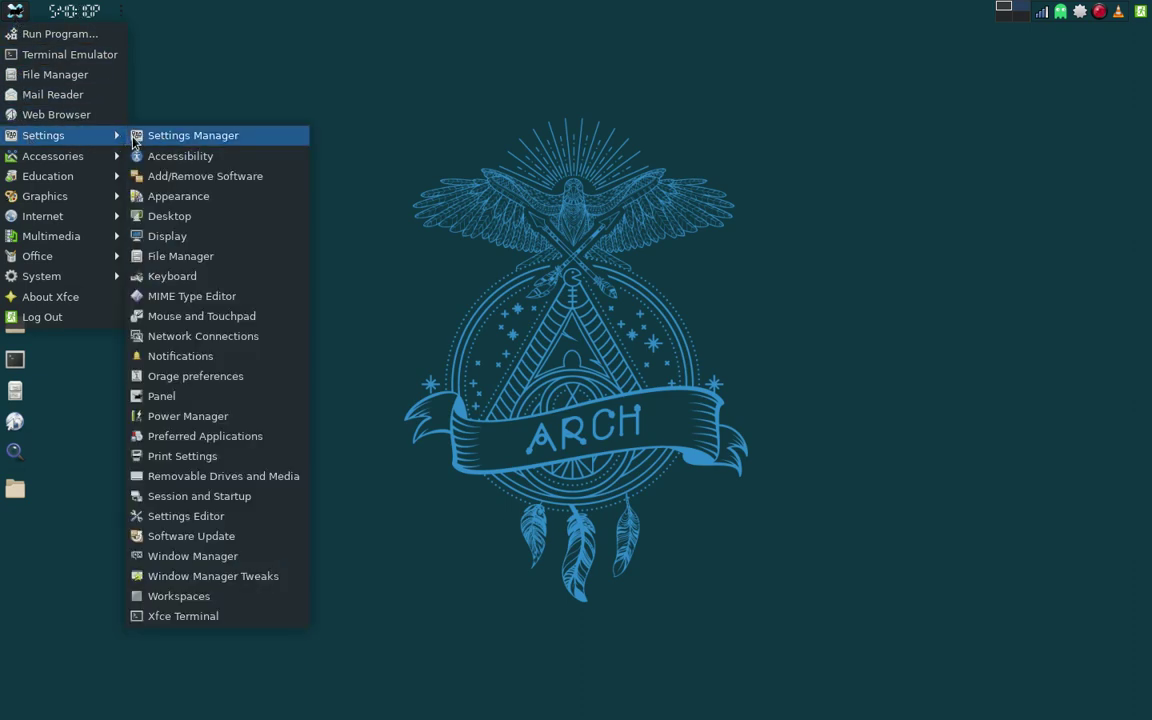
left_click(167, 237)
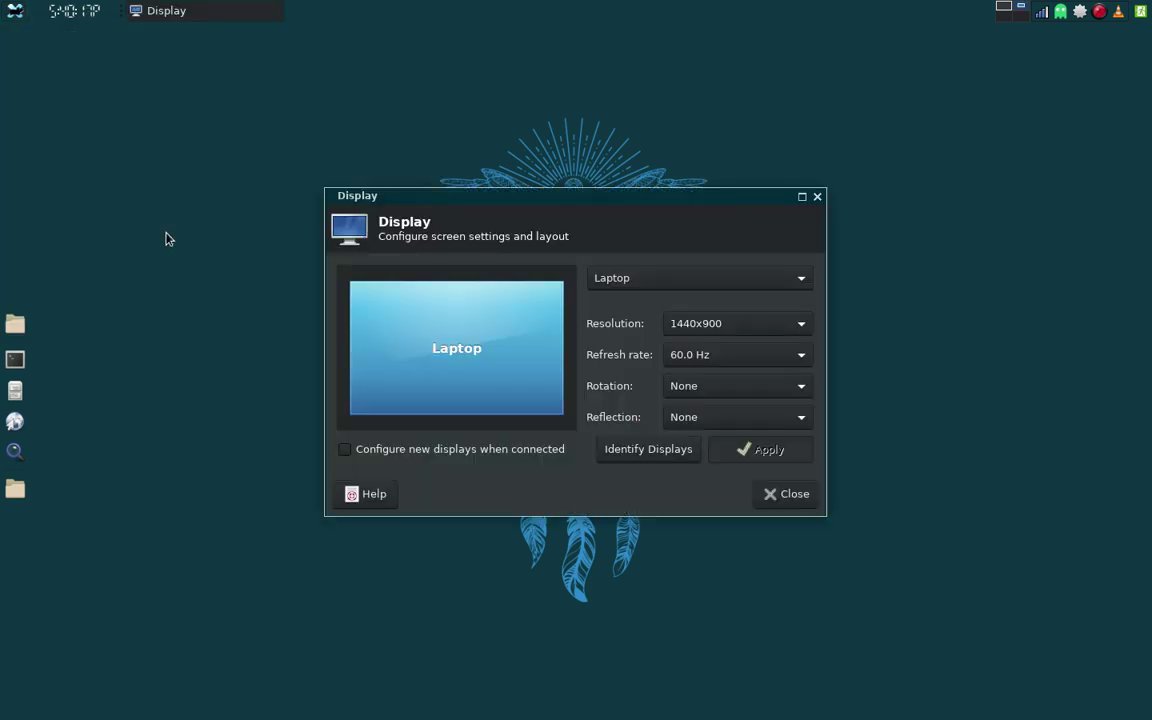